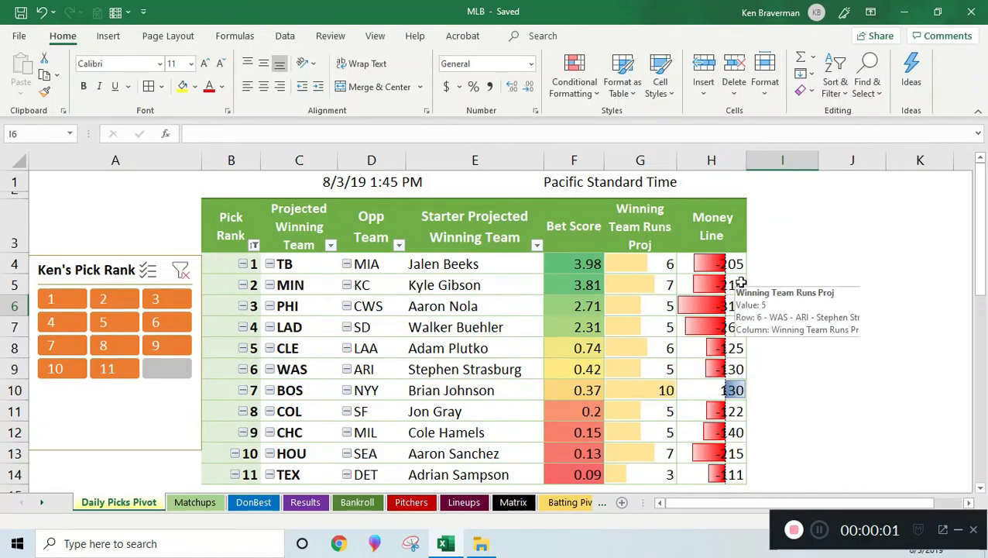
Review the projected winning teams in the daily picks pivot, down to the BOS pick against NYY.
left_click(765, 288)
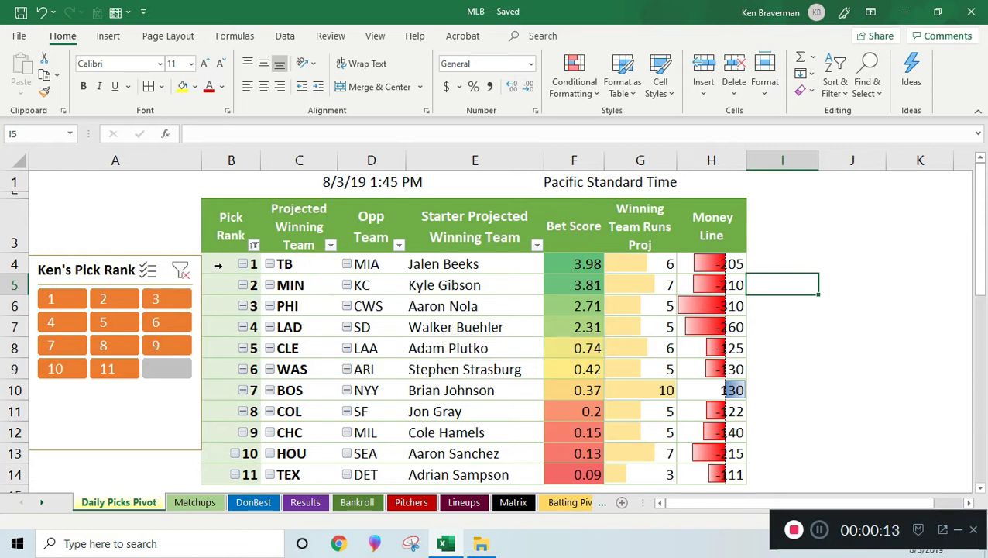
left_click(297, 284)
left_click(294, 325)
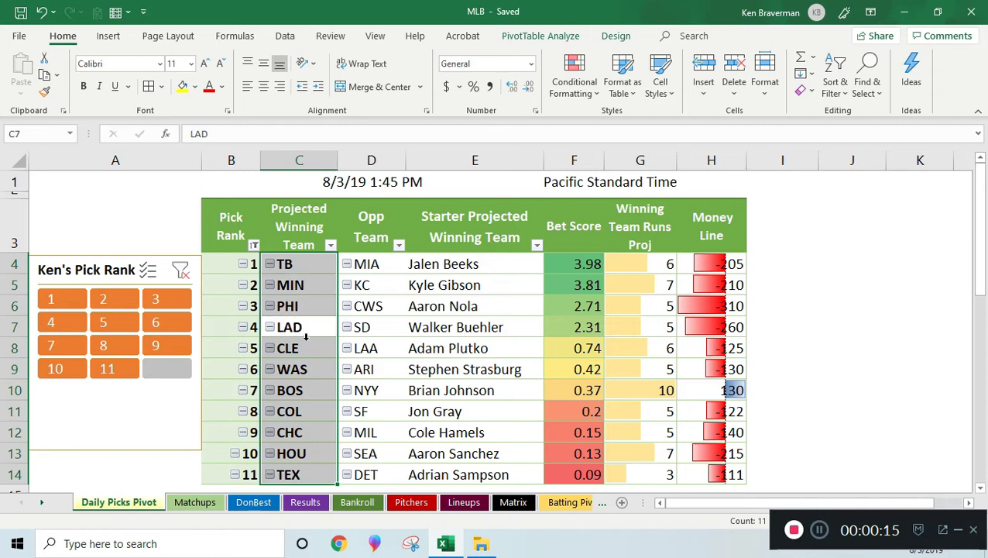
left_click(323, 351)
left_click(333, 372)
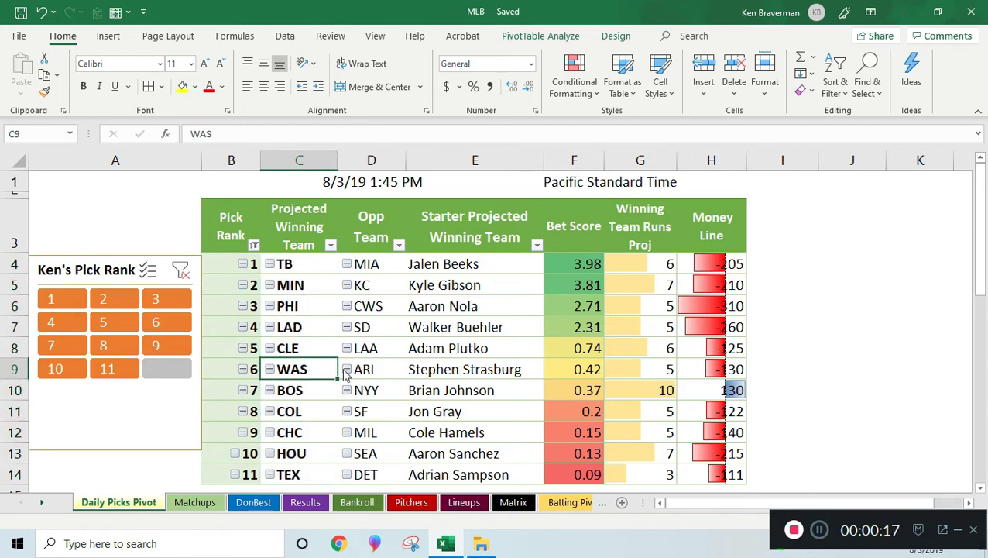
left_click(309, 391)
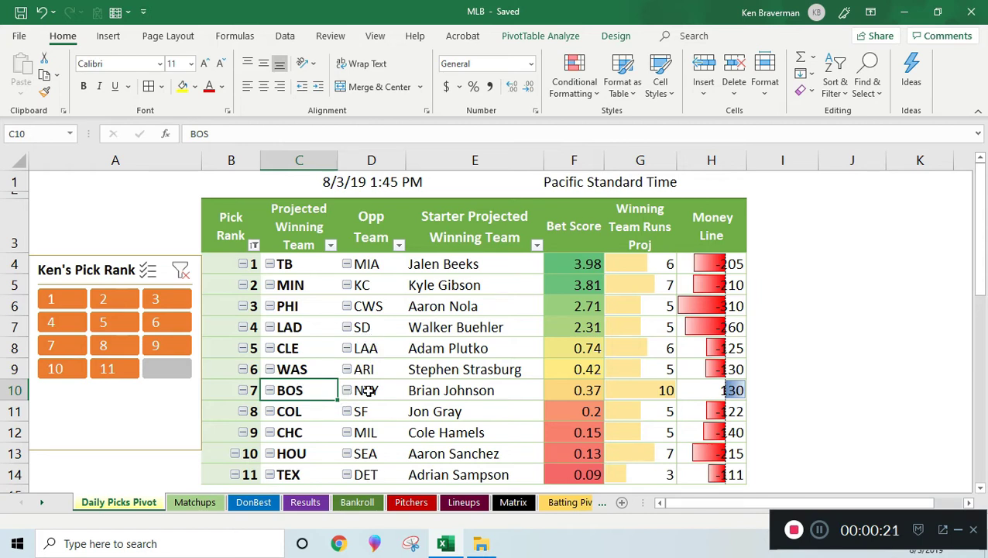
Open the Matchups sheet and look over the predictions table at a larger size.
left_click(195, 504)
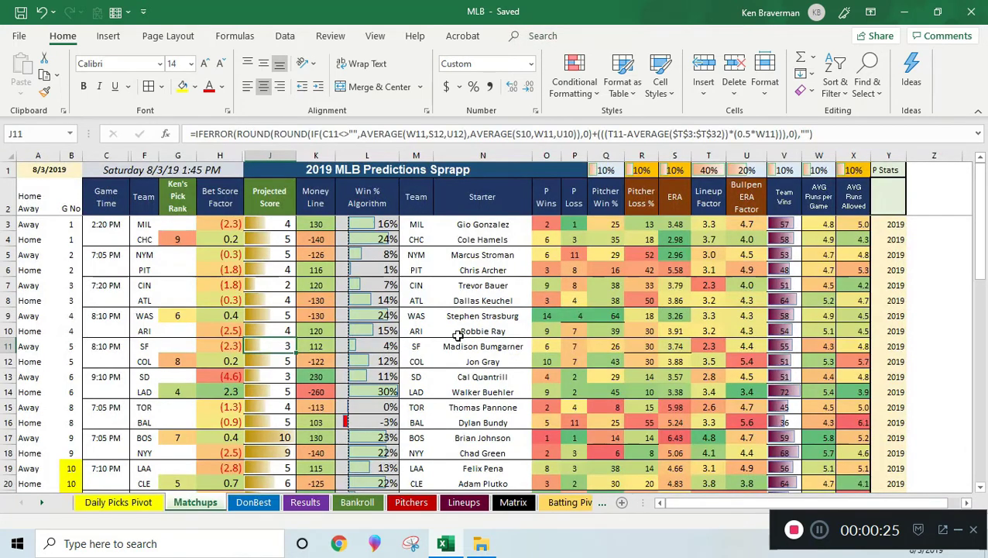
scroll(460, 335, "up", 1, "ctrl")
scroll(460, 335, "up", 1, "ctrl")
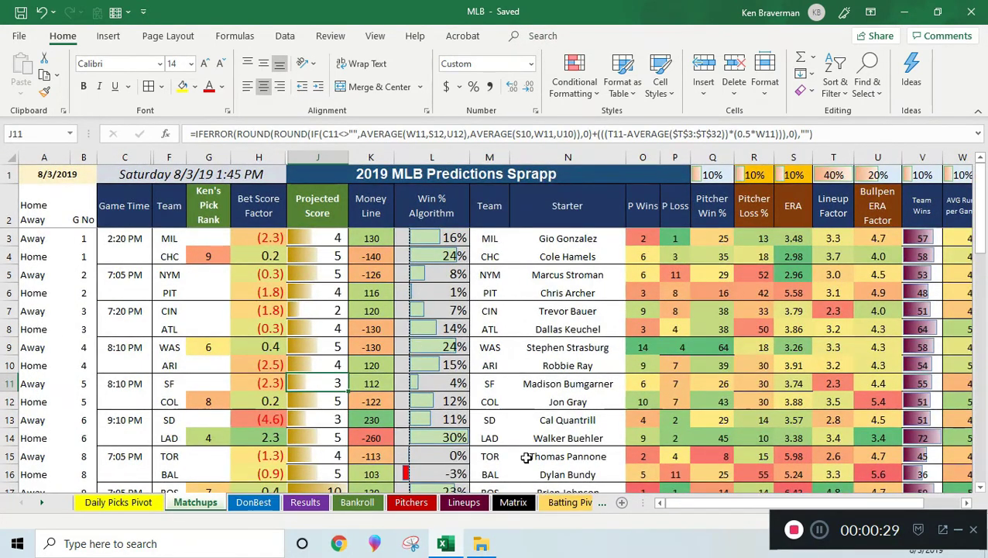
Filter the Bankroll pivot to 8/2/2019 and expand that date into its individual team picks.
left_click(358, 502)
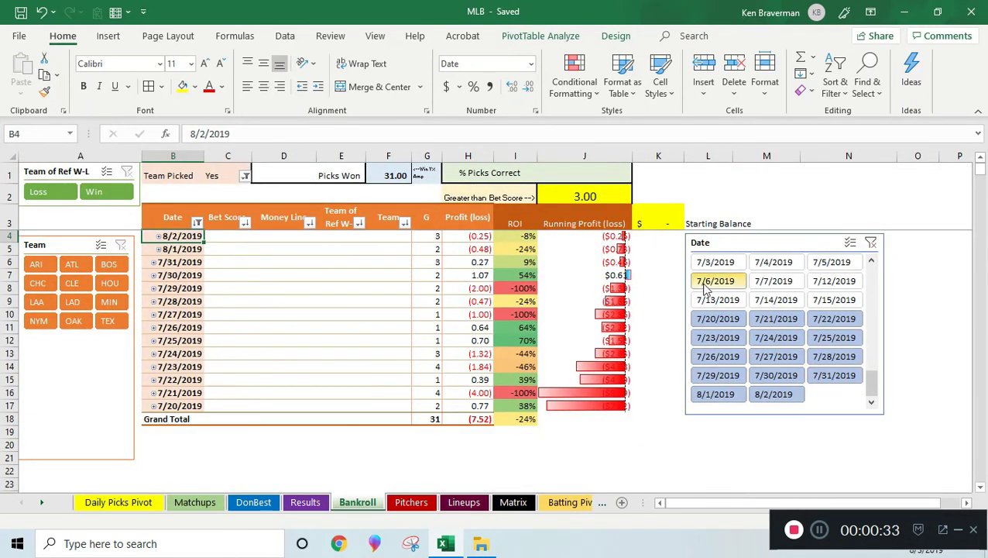
left_click(765, 393)
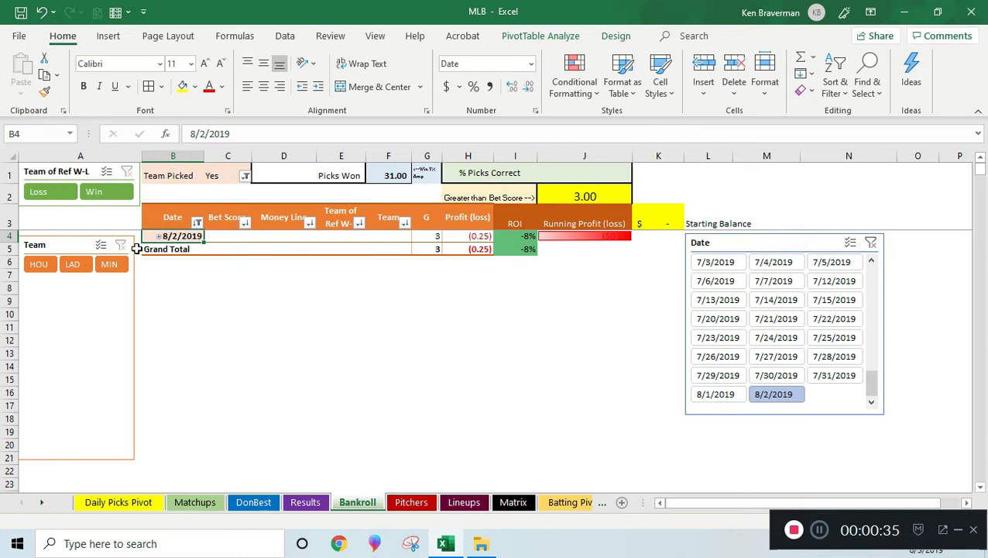
left_click(146, 235)
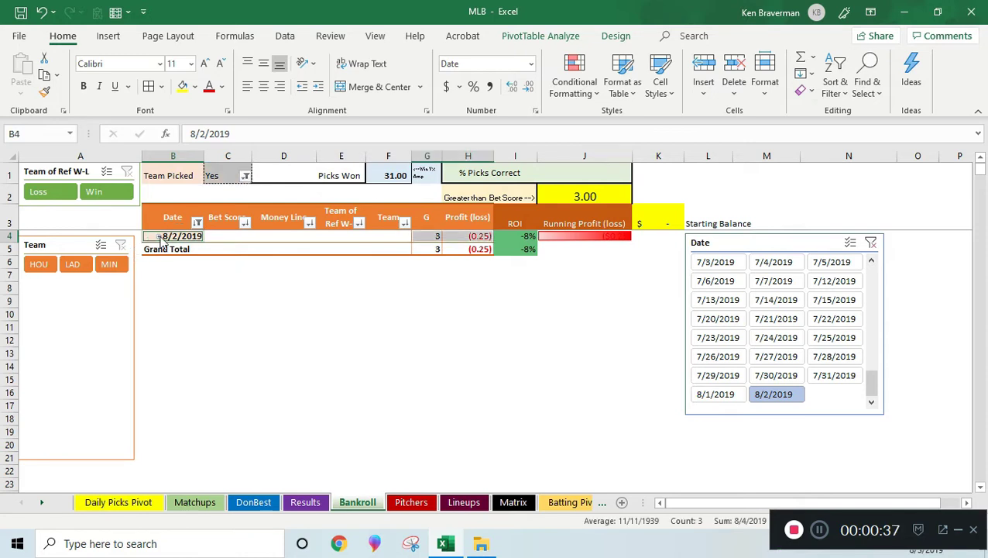
left_click(159, 236)
left_click(385, 242)
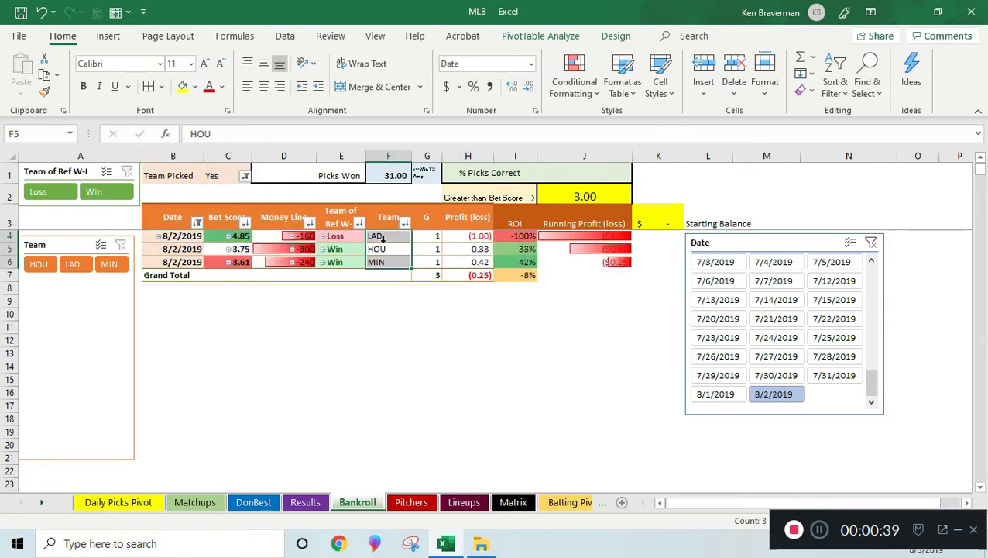
left_click(391, 263)
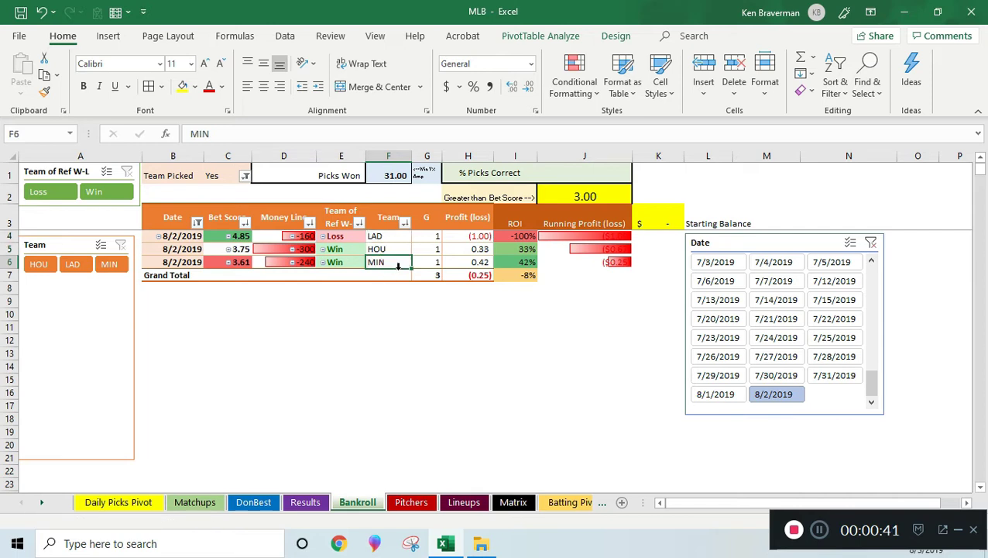
scroll(414, 320, "up", 1, "ctrl")
scroll(415, 320, "up", 1, "ctrl")
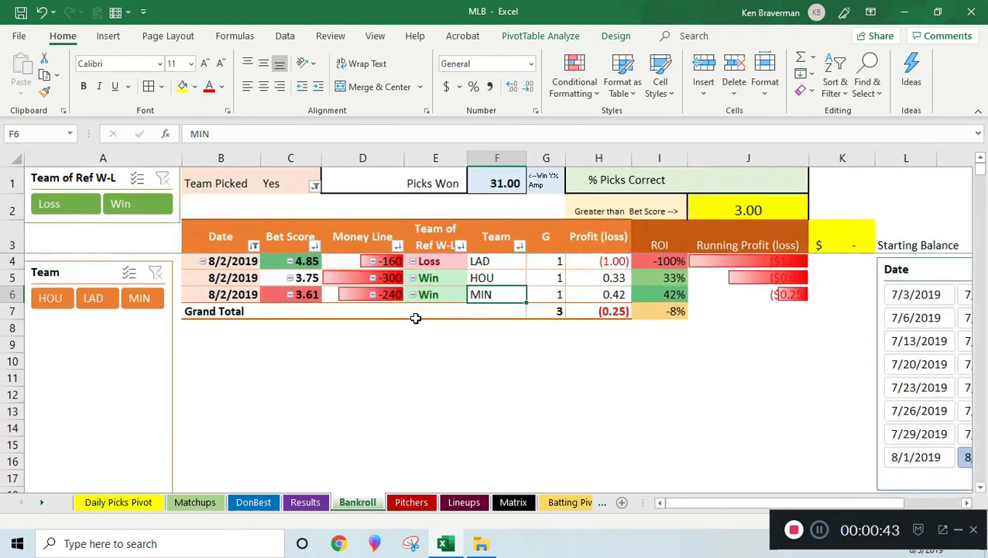
Exclude LAD from the Bankroll team filter and check the money lines of the HOU and MIN picks.
left_click(96, 302, "ctrl")
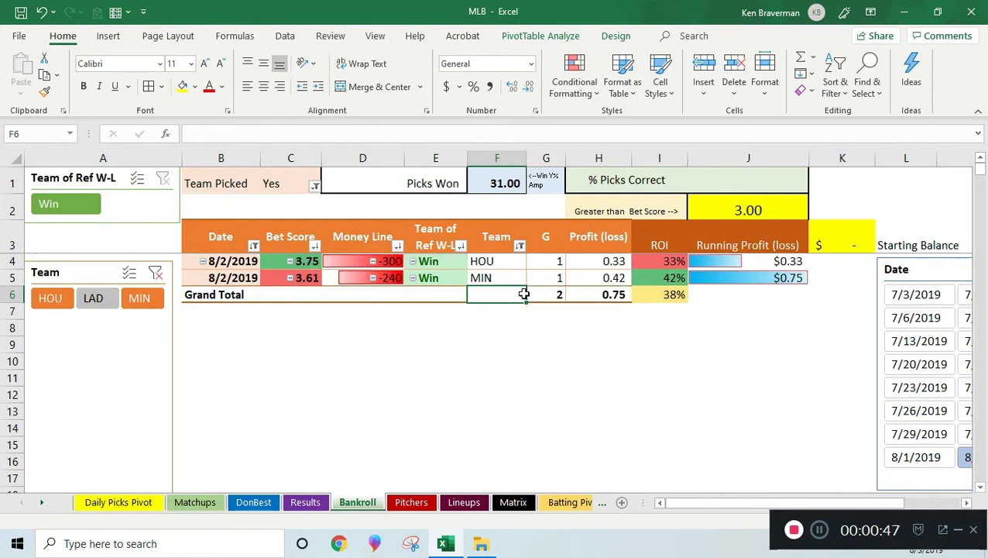
mouse_move(592, 259)
left_click_drag(507, 261, 512, 278)
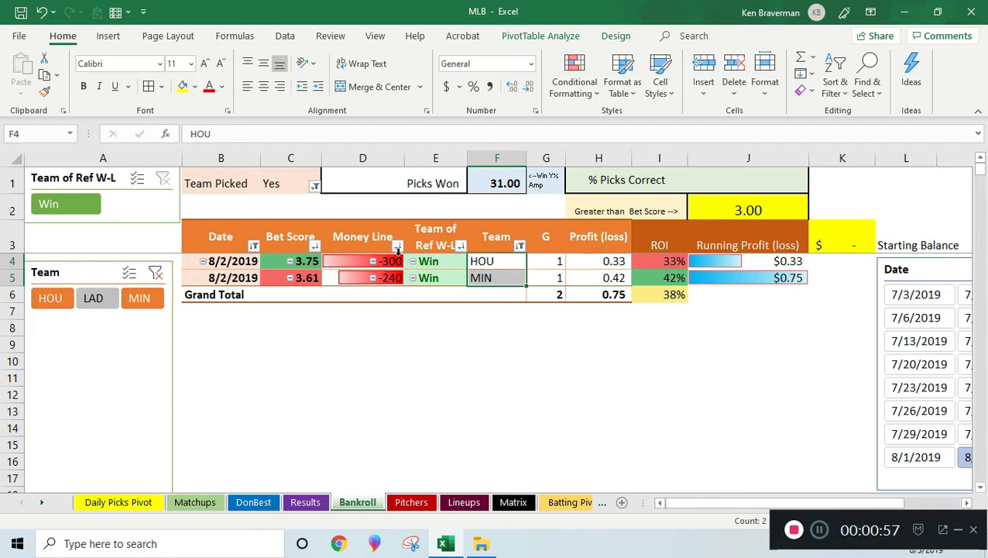
left_click(396, 261)
left_click(388, 277)
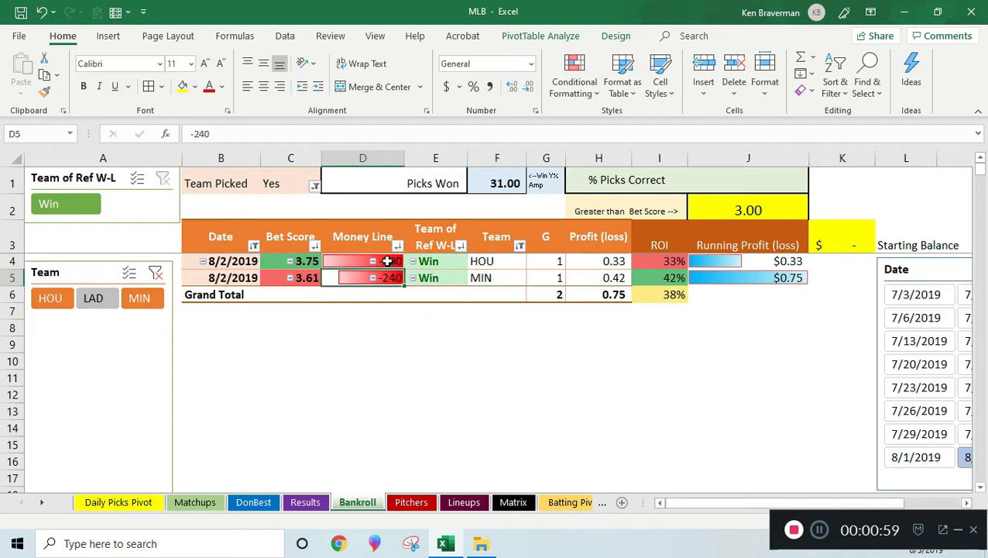
left_click(388, 261)
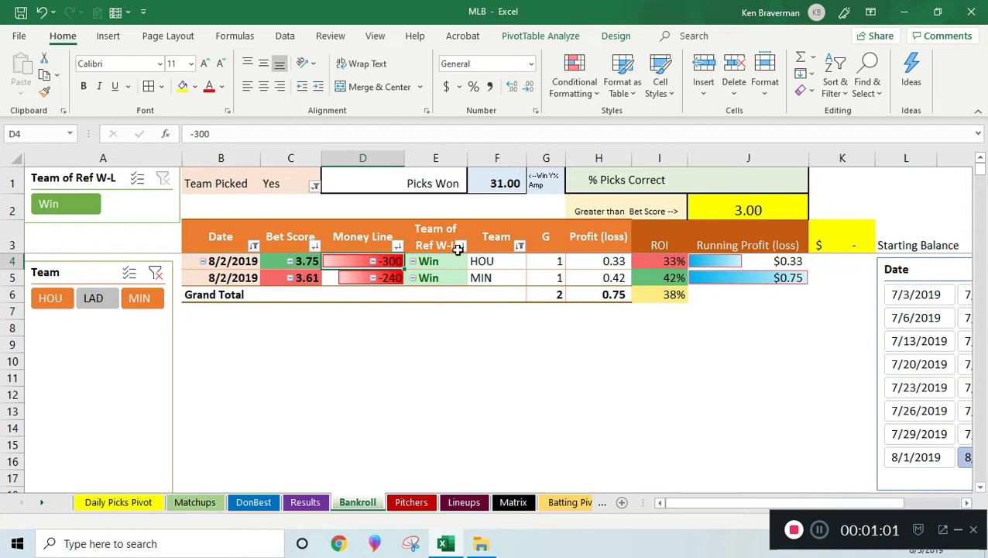
Set the Bankroll minimum bet score to 0 and refresh the pivot table.
left_click(755, 208)
type("0")
key("Return")
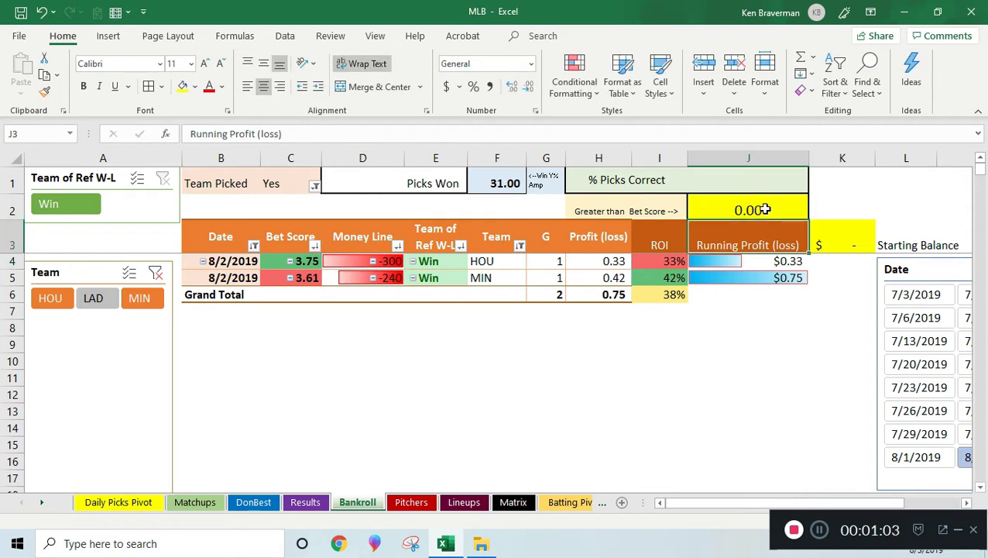
right_click(470, 277)
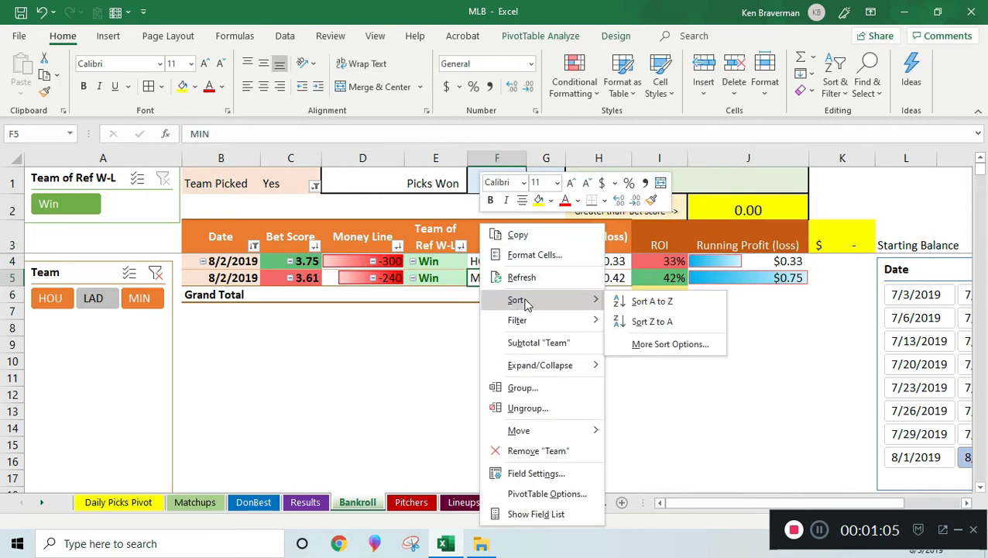
left_click(523, 278)
Clear the team filter and review the win and loss results of all 8/2/2019 picks.
left_click(155, 273)
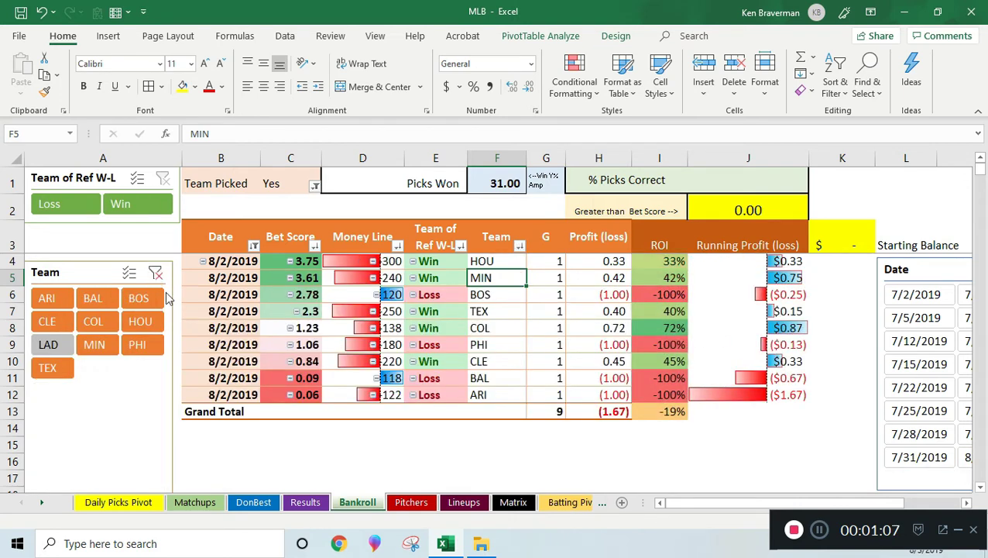
left_click(488, 443)
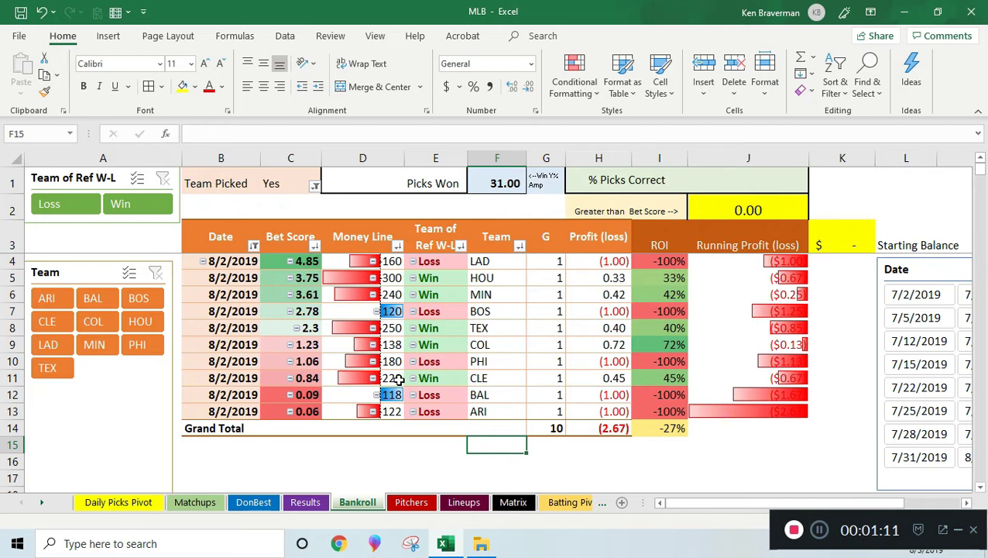
left_click(452, 336)
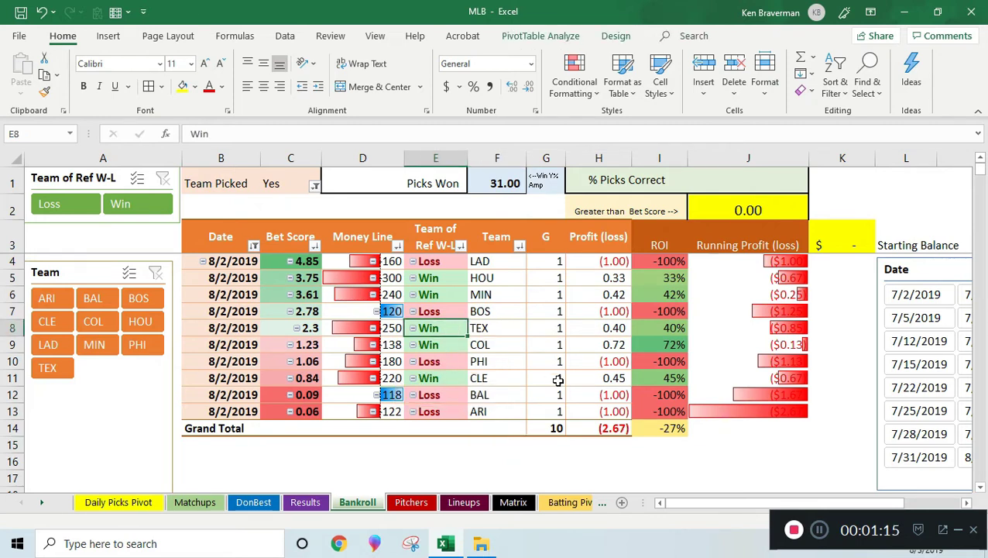
left_click(440, 279)
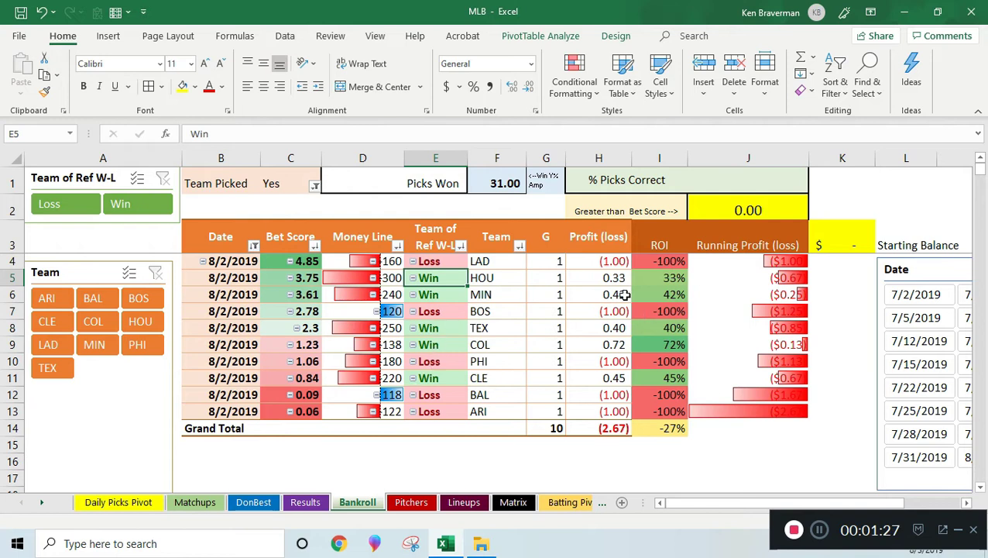
Return to the Daily Picks Pivot sheet and review the ranked picks, including the BOS row.
left_click(135, 501)
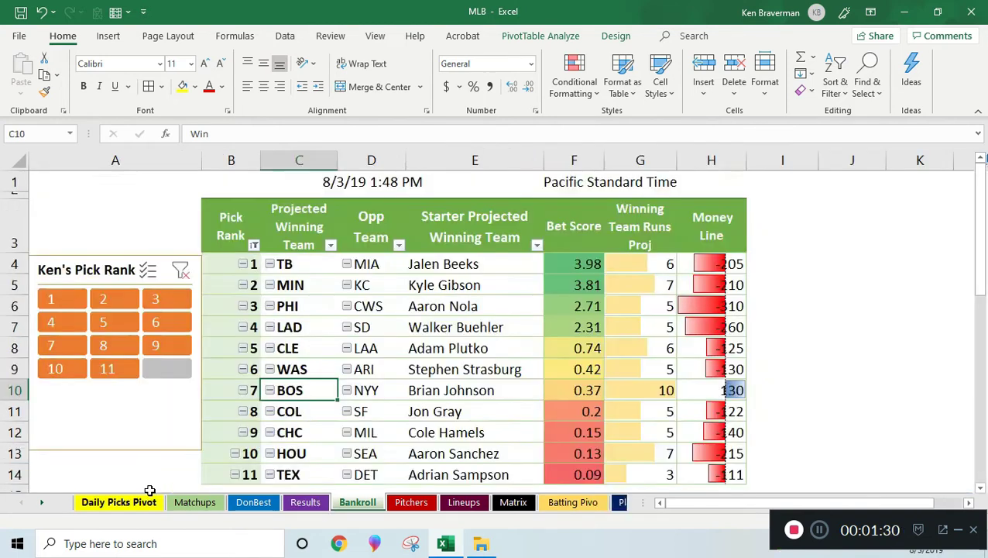
left_click(799, 361)
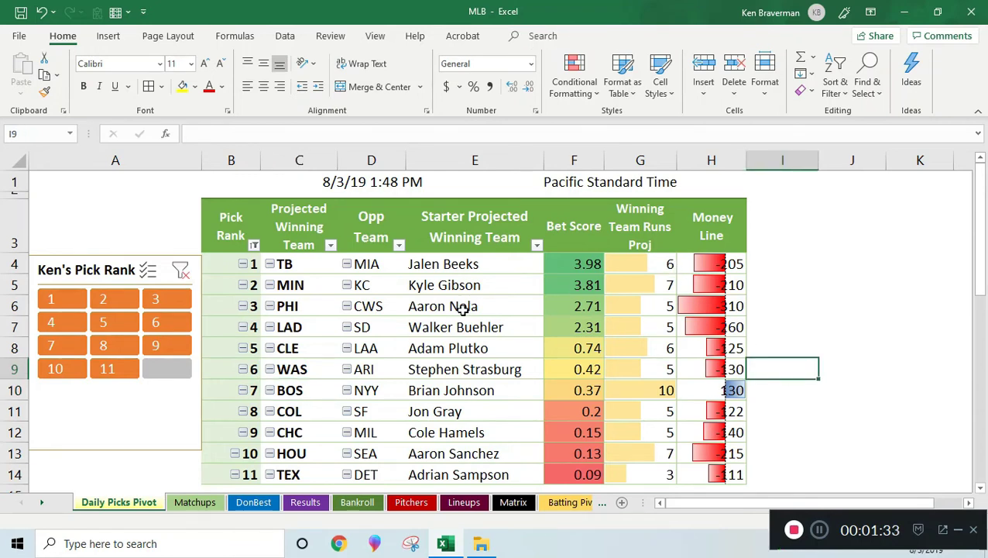
scroll(462, 309, "up", 1)
scroll(591, 372, "up", 1)
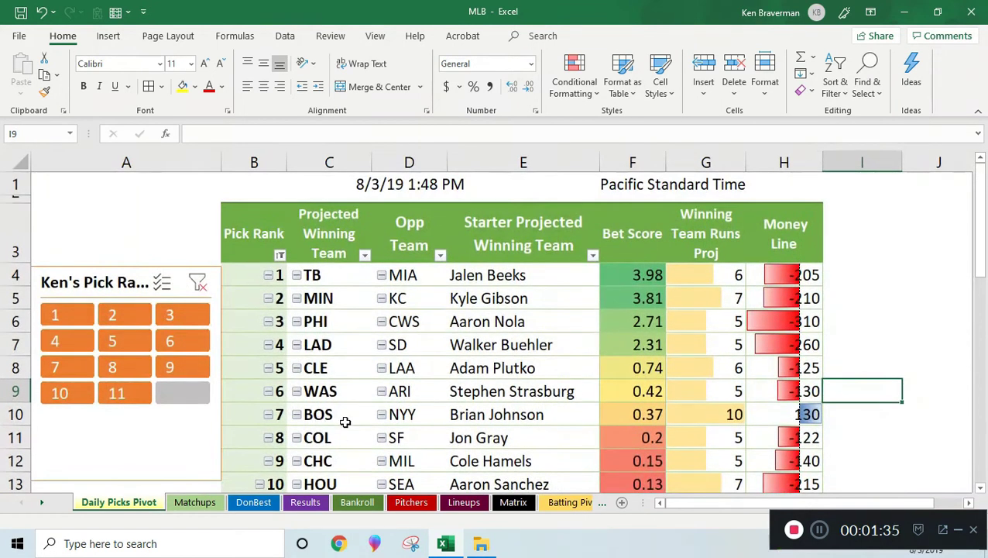
left_click(339, 417)
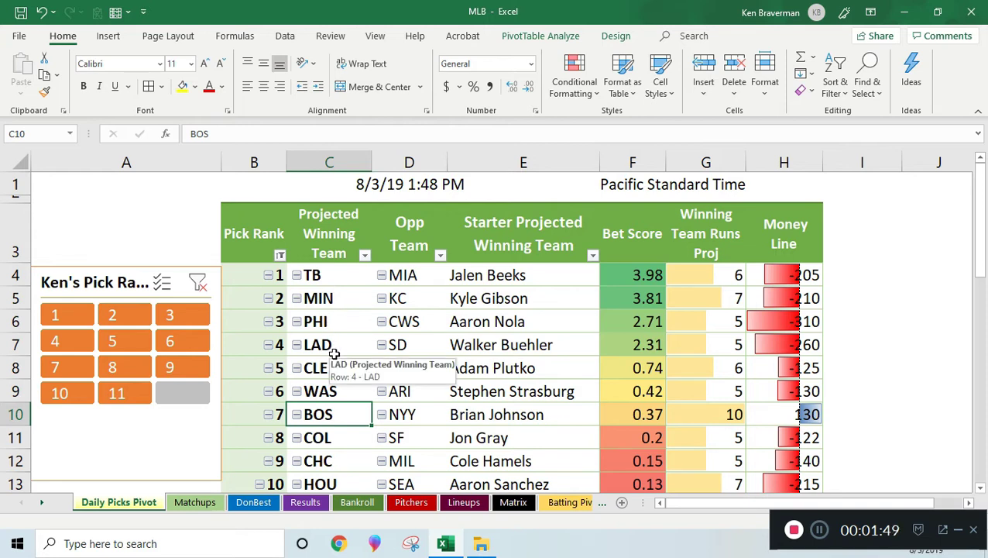
On the Matchups sheet, compare the pitcher wins, losses, win and loss percentages and bullpen ERA factors for TB and MIA.
left_click(199, 503)
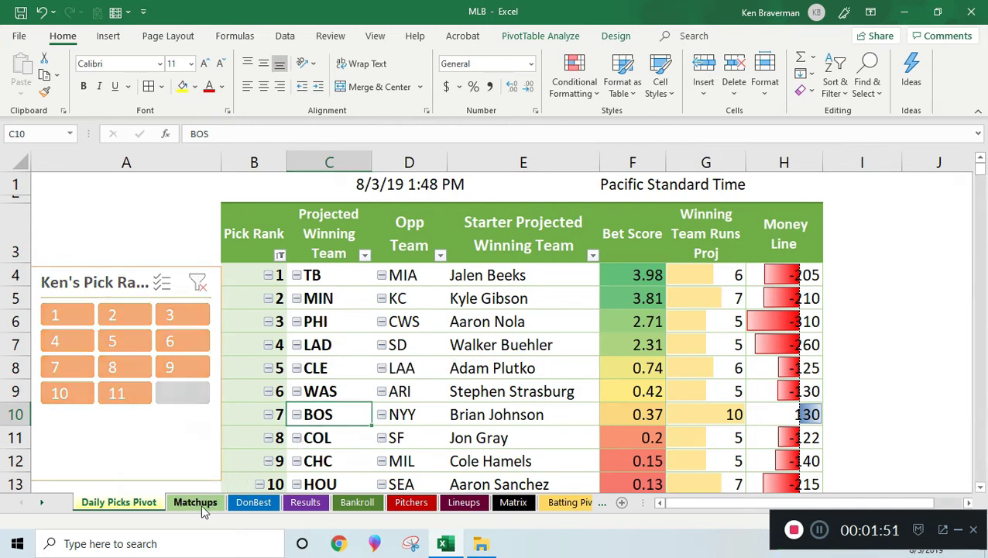
scroll(555, 337, "down", 4)
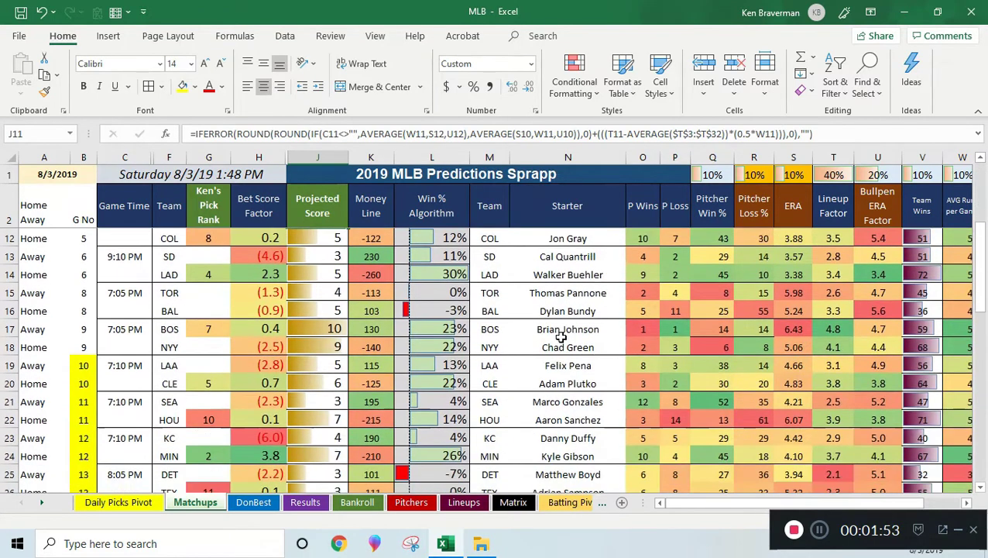
scroll(566, 350, "down", 1)
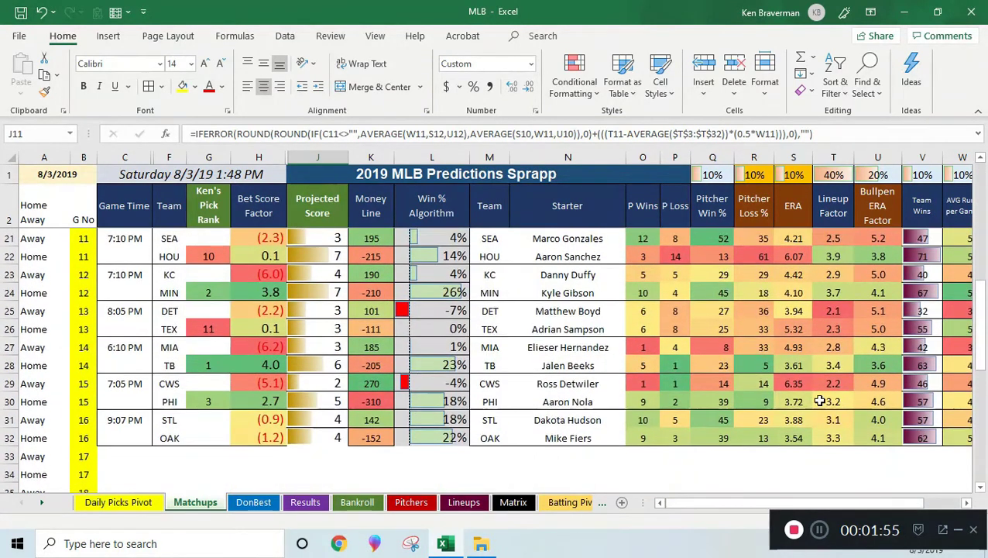
left_click_drag(643, 365, 666, 369)
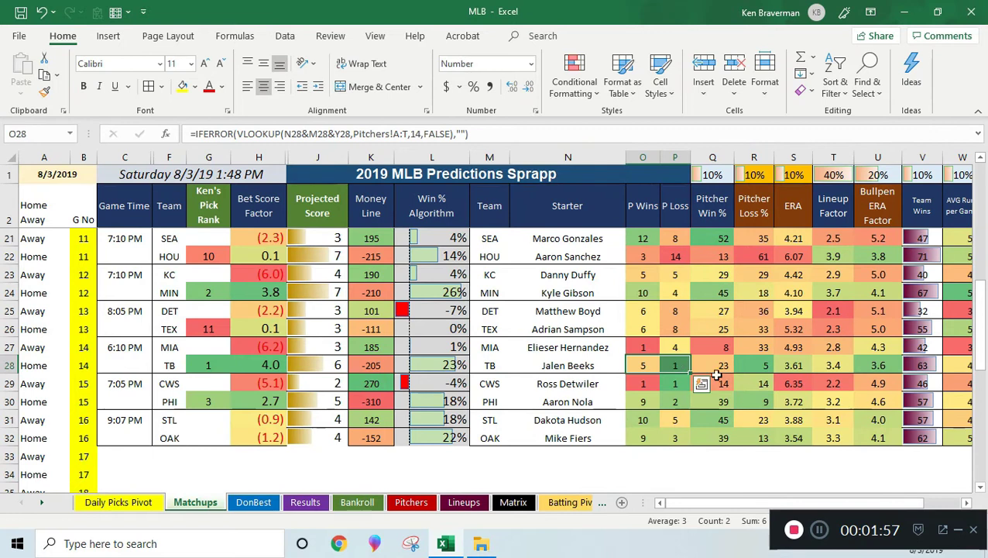
left_click(766, 369)
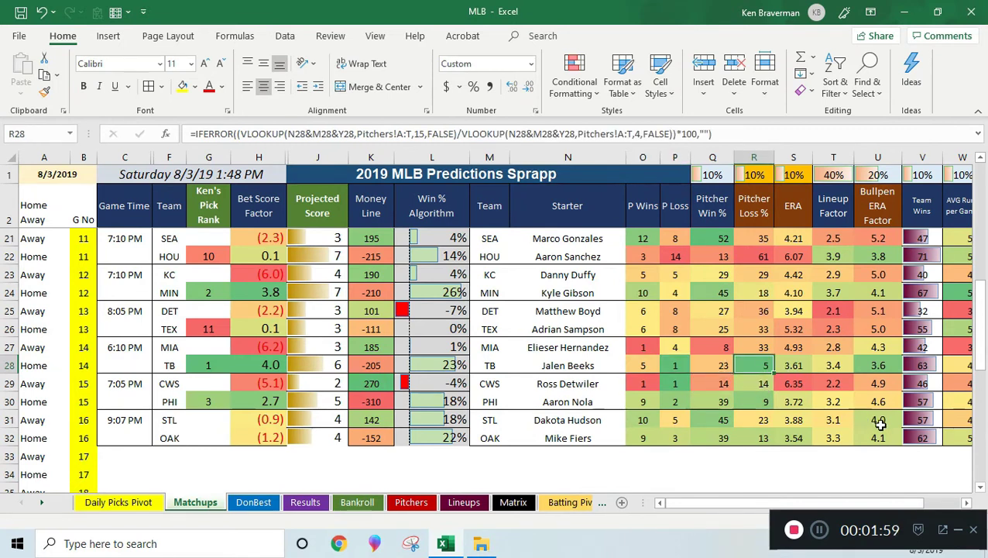
left_click(882, 366)
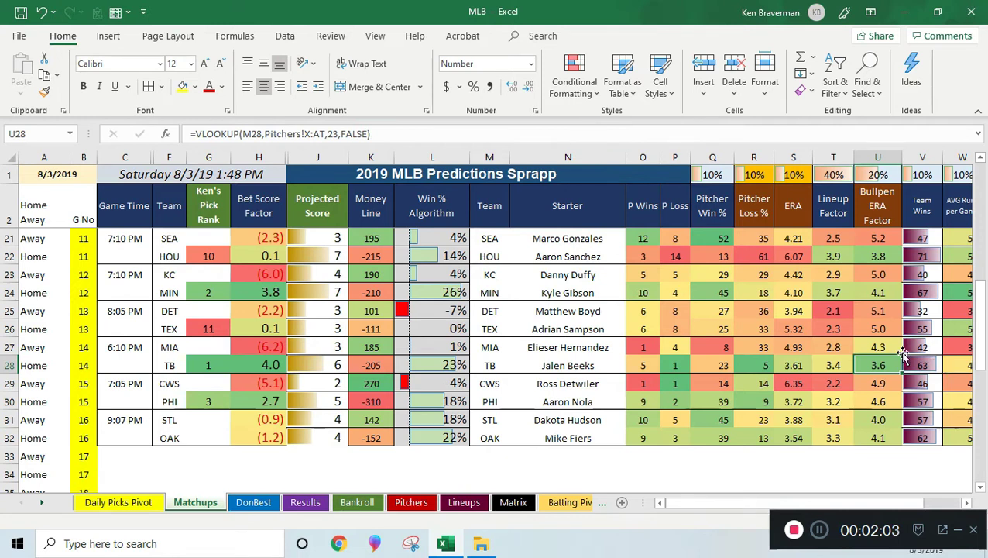
left_click_drag(640, 347, 705, 348)
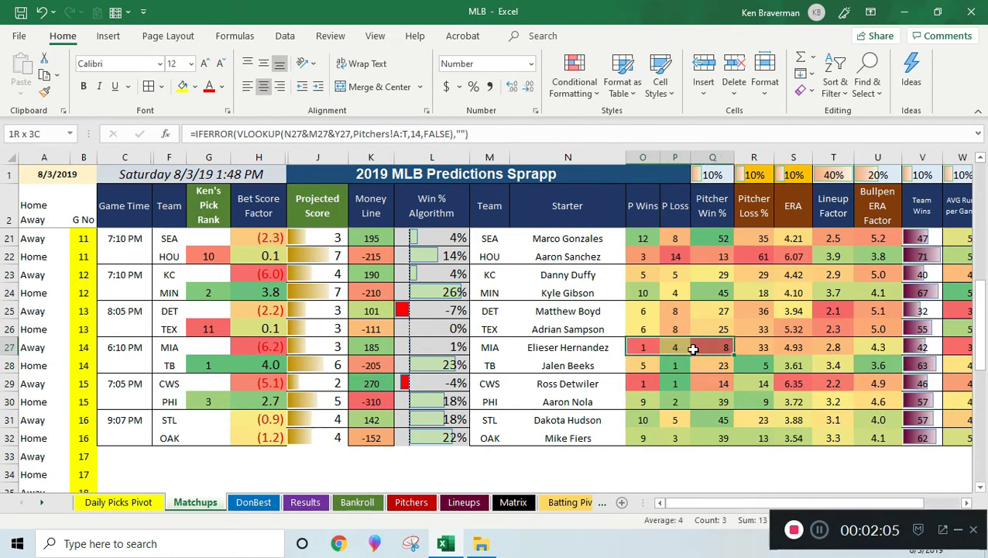
left_click(483, 347)
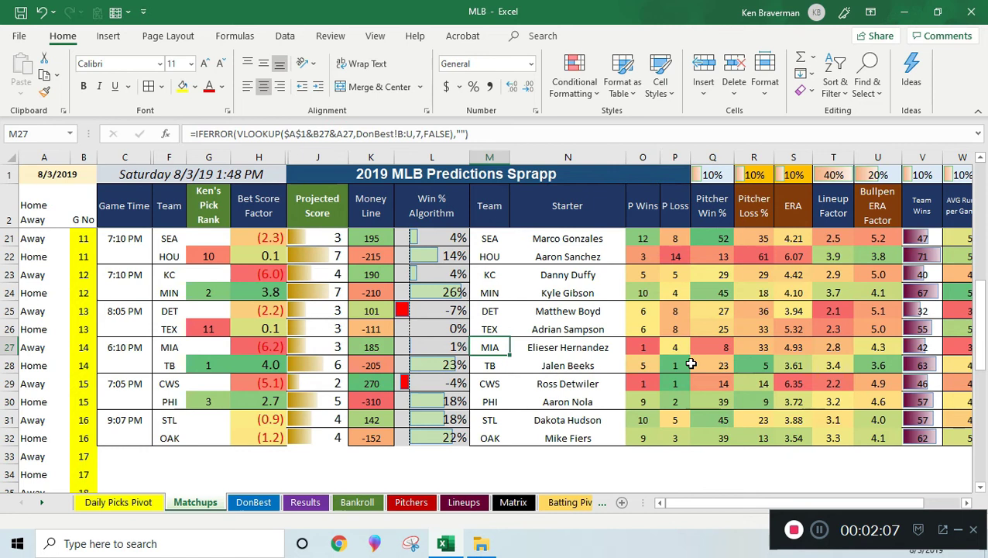
left_click(722, 345)
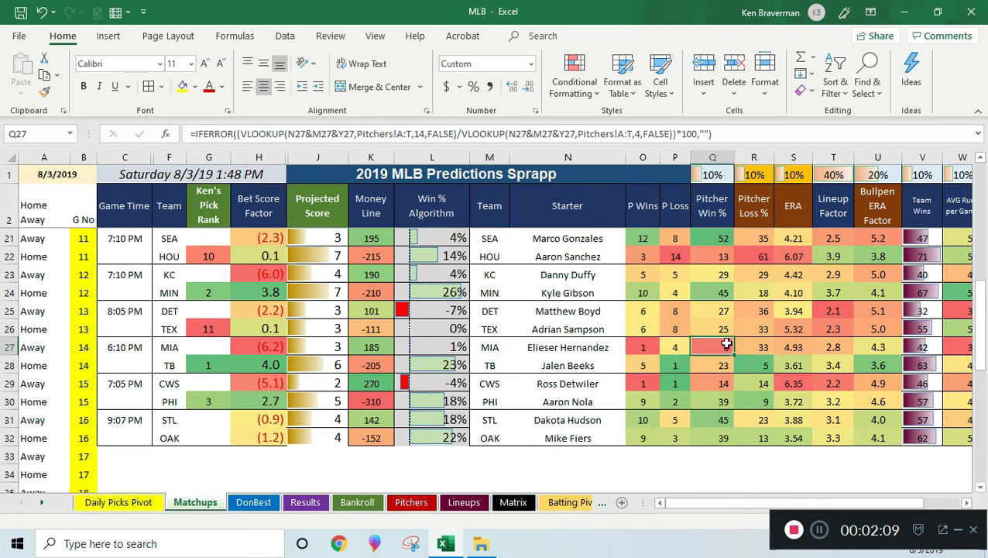
Compare the money line and projected scores of MIA and TB on the Matchups sheet.
left_click(387, 365)
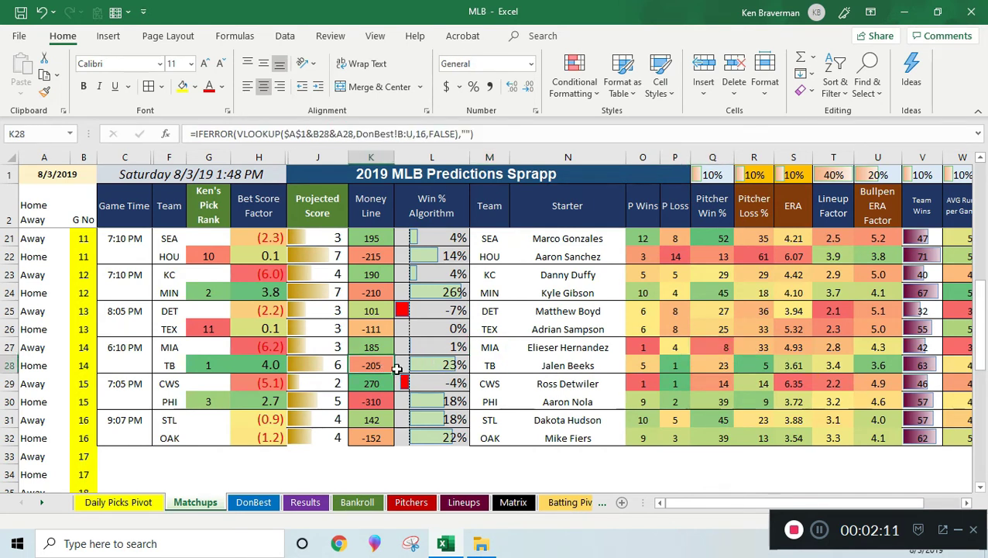
left_click(333, 348)
left_click_drag(333, 360, 334, 364)
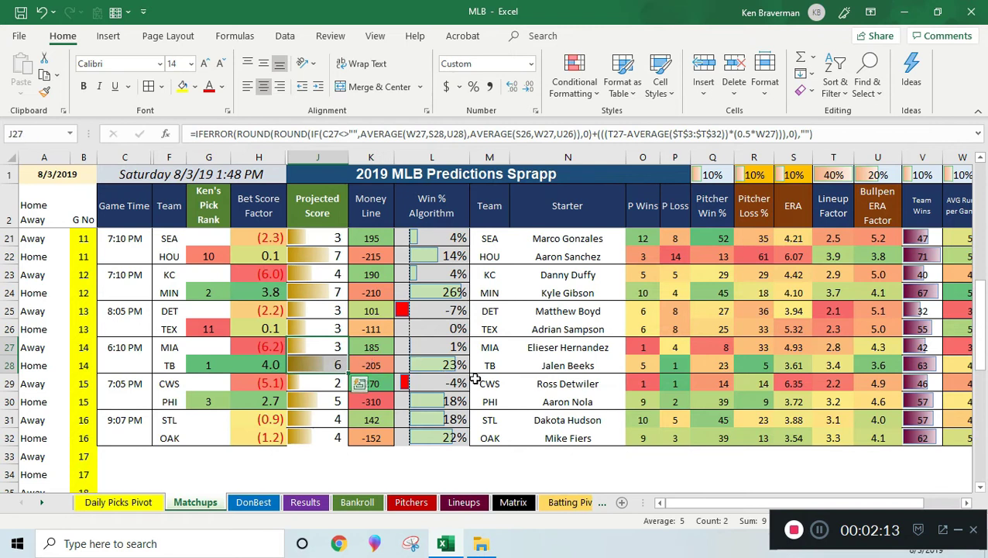
left_click(324, 365)
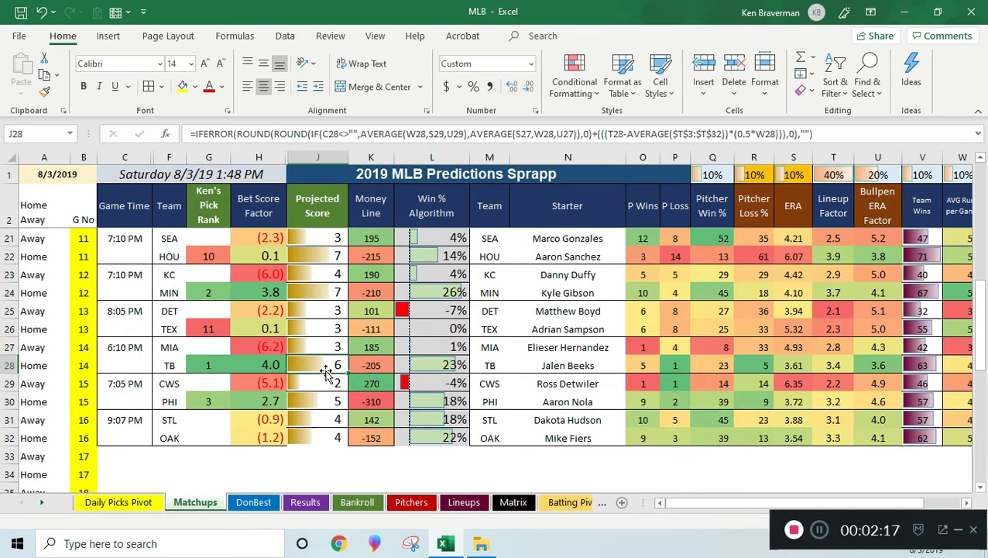
left_click_drag(334, 349, 333, 364)
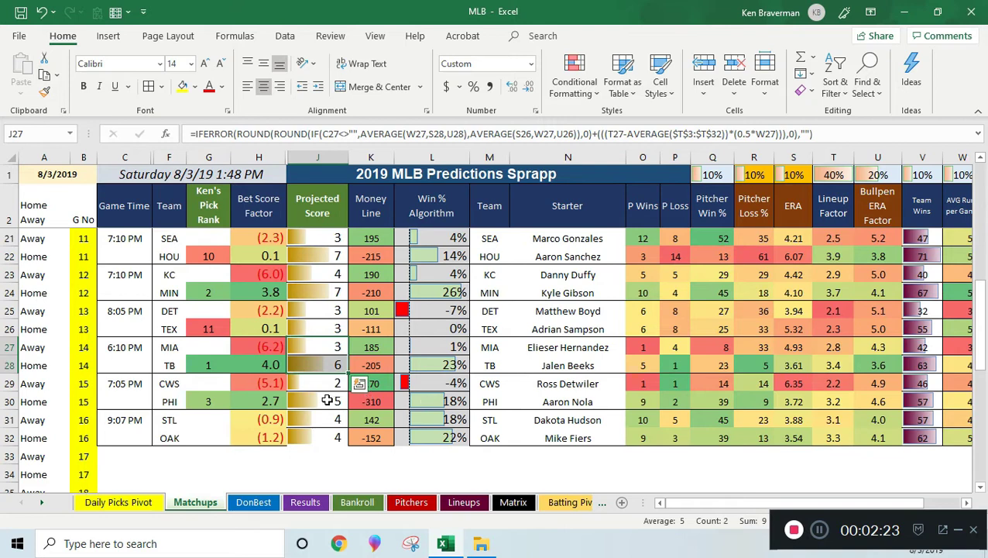
left_click(423, 417)
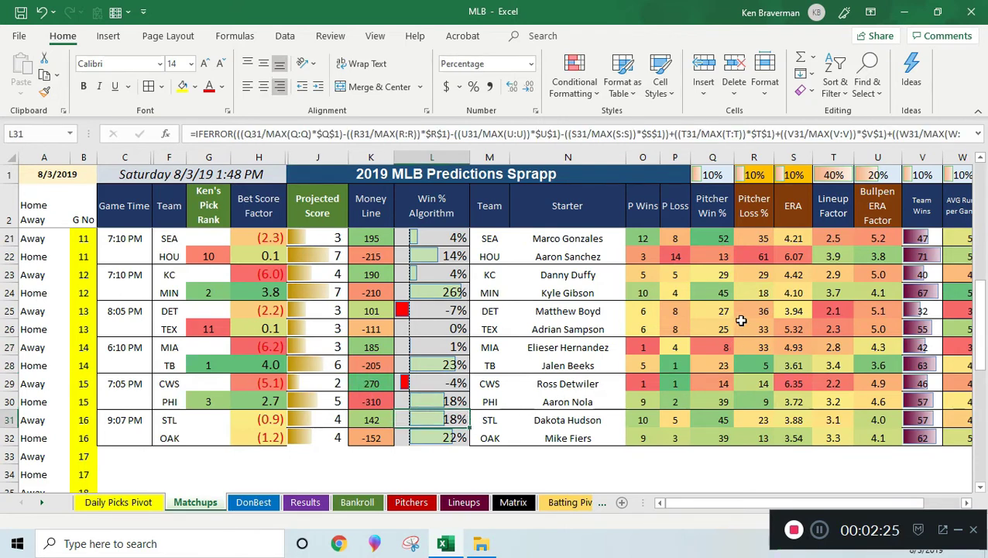
Review the weight percentages above the factor columns, from Pitcher Win % across to the team statistics.
scroll(750, 207, "up", 5)
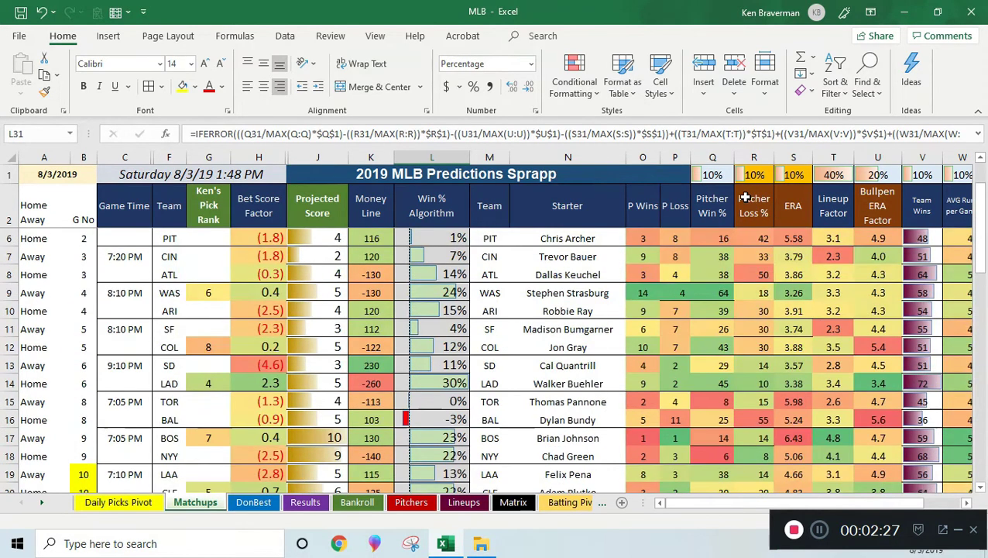
scroll(745, 199, "up", 1)
left_click_drag(712, 176, 964, 174)
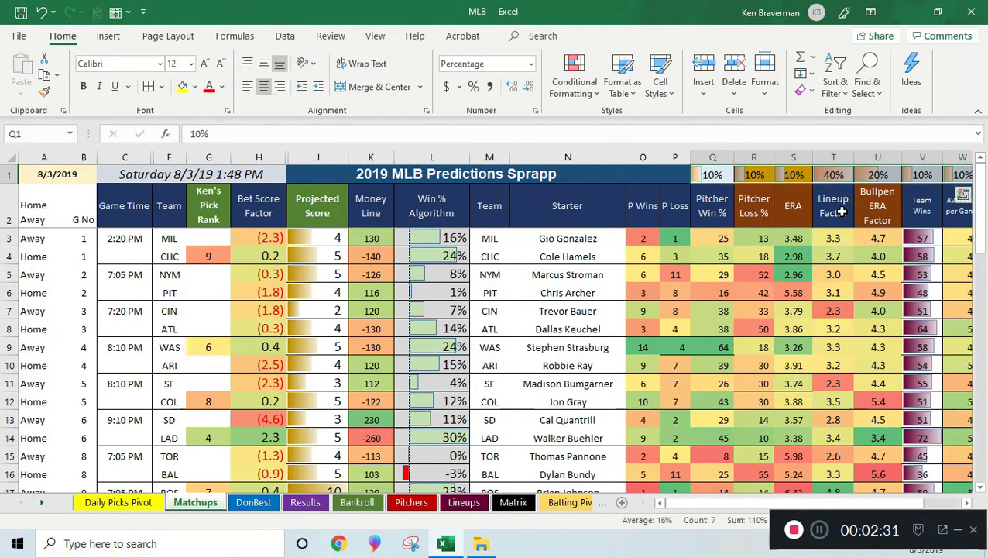
scroll(732, 261, "down", 1, "ctrl")
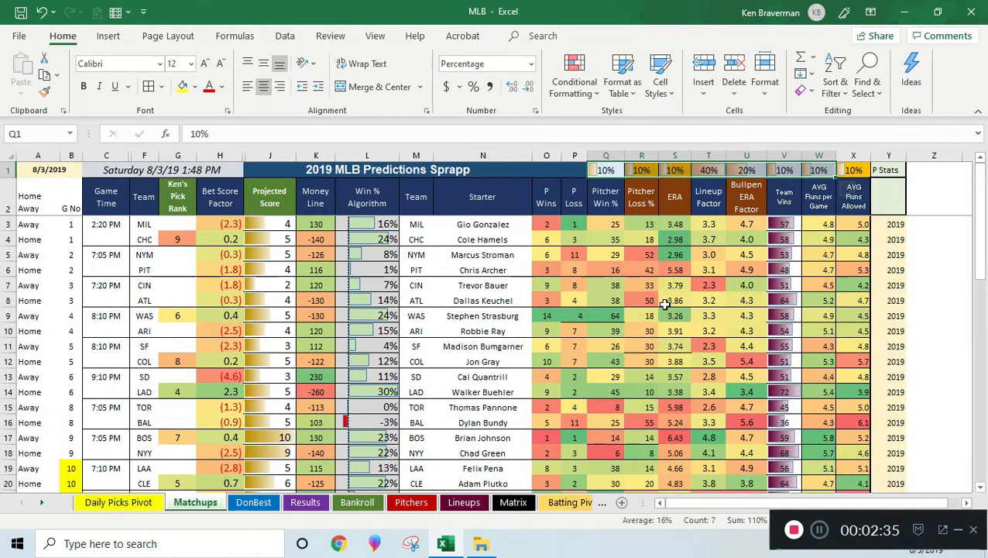
scroll(663, 308, "up", 1, "ctrl")
key("ctrl+q")
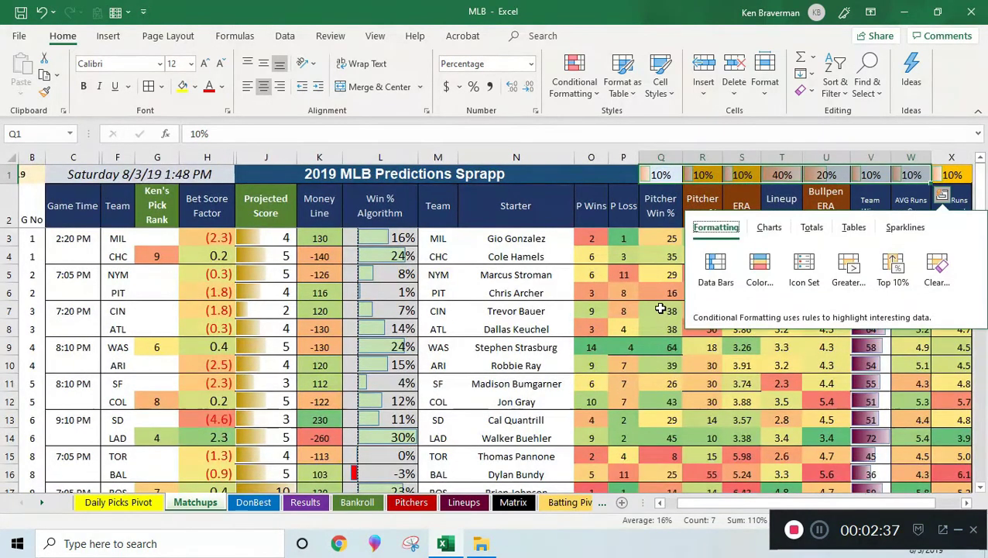
left_click(617, 197)
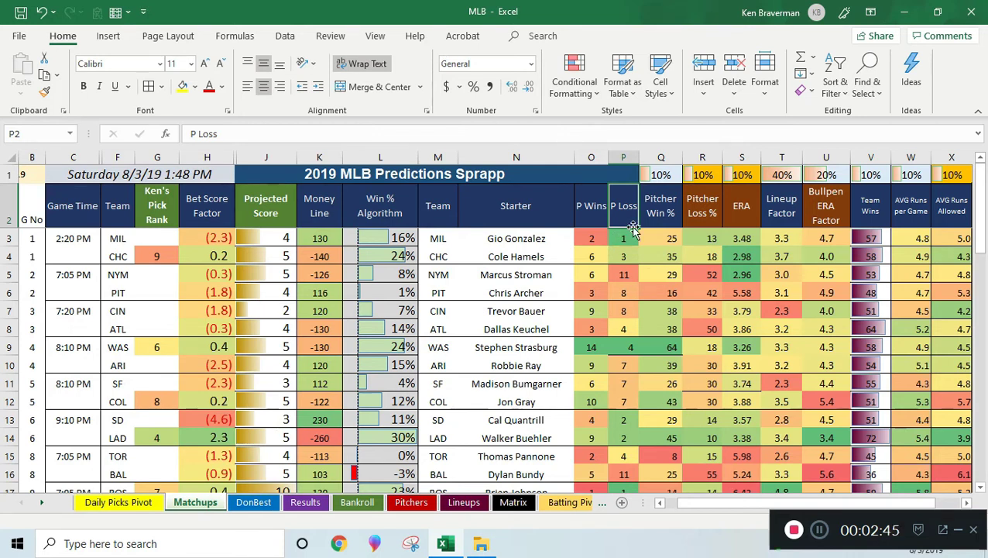
left_click_drag(668, 180, 863, 172)
left_click_drag(660, 175, 802, 175)
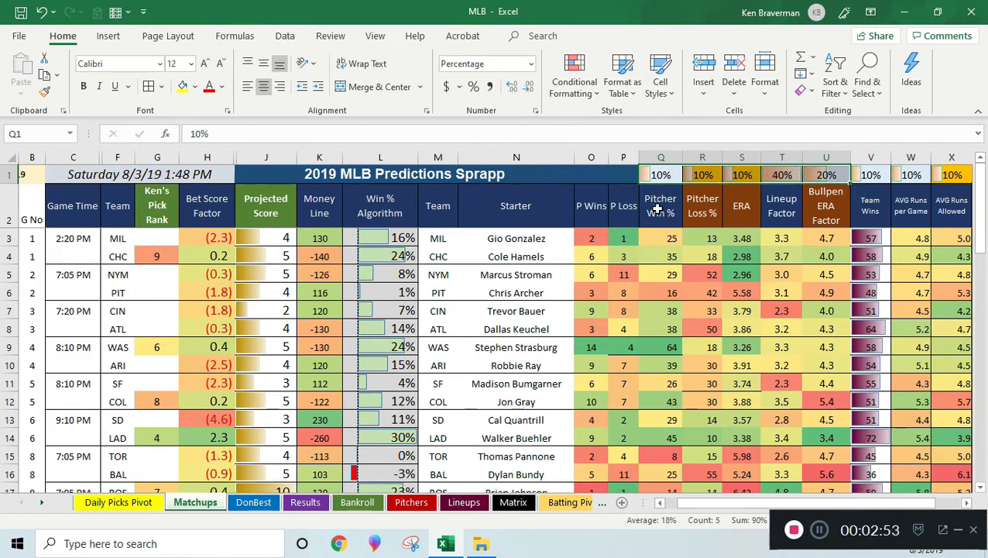
Compare the weights assigned to Pitcher Win % and Pitcher Loss %.
left_click(652, 178)
left_click(714, 178)
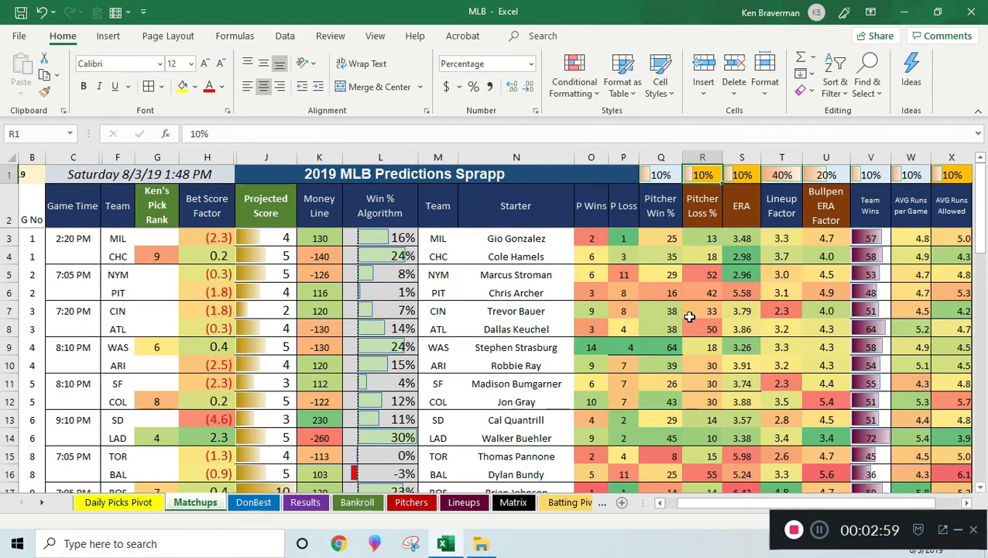
left_click(660, 198)
left_click(679, 175)
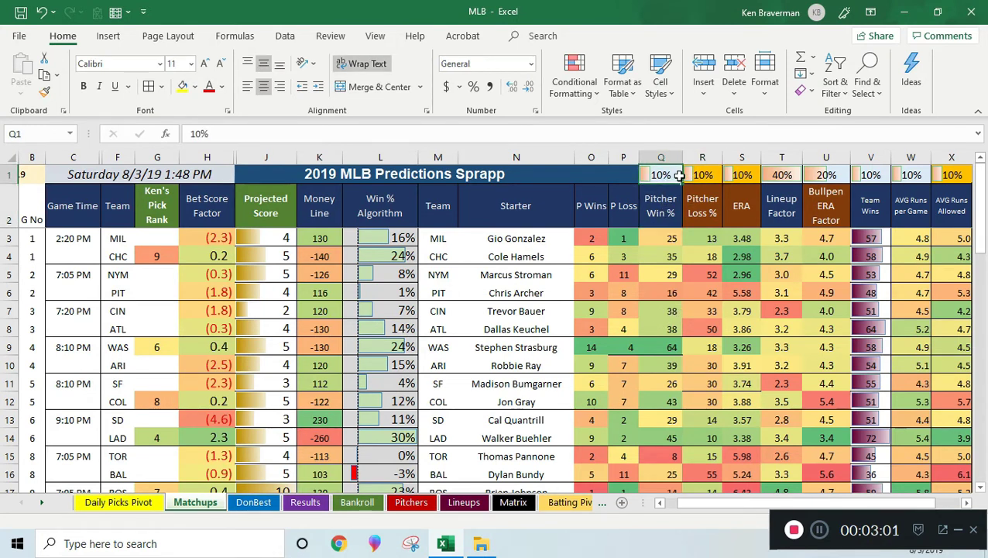
left_click(701, 174)
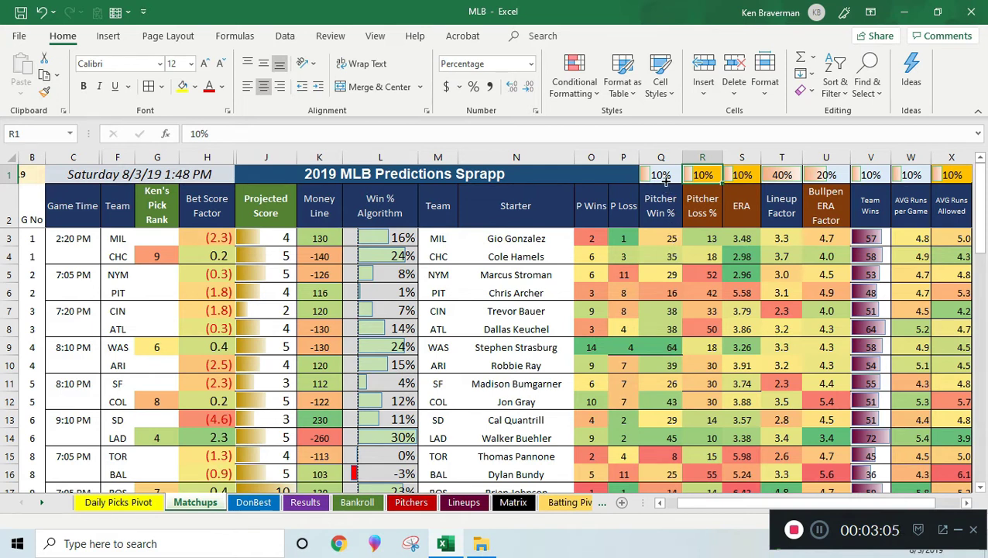
left_click_drag(664, 178, 705, 176)
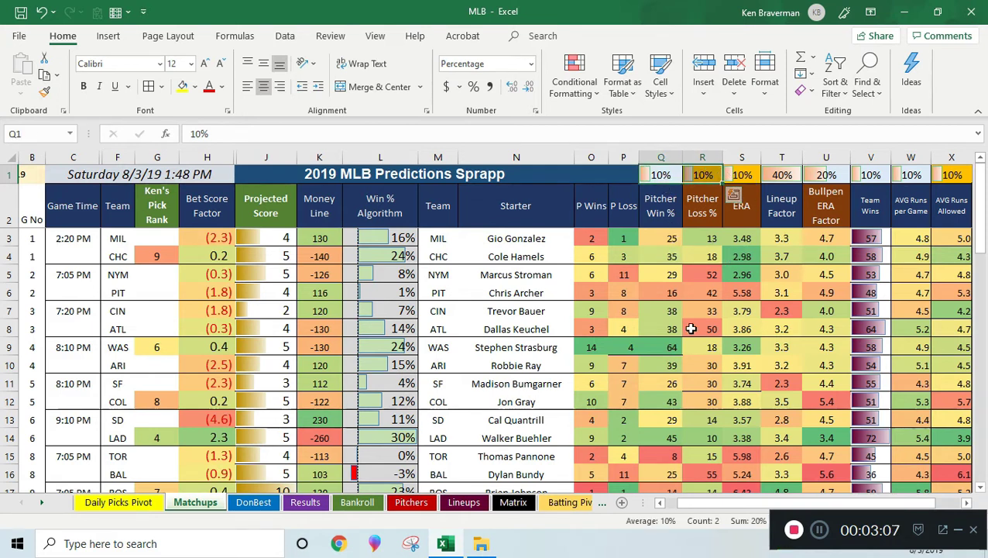
Examine the Win % Algorithm column, checking MIA against TB together with their money lines.
scroll(379, 317, "down", 1)
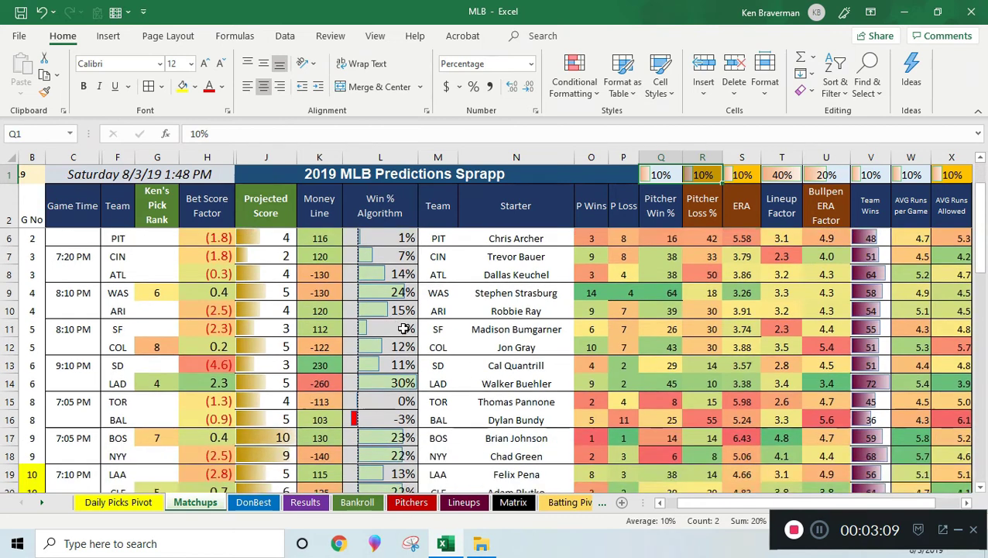
scroll(404, 329, "down", 1)
left_click(380, 158)
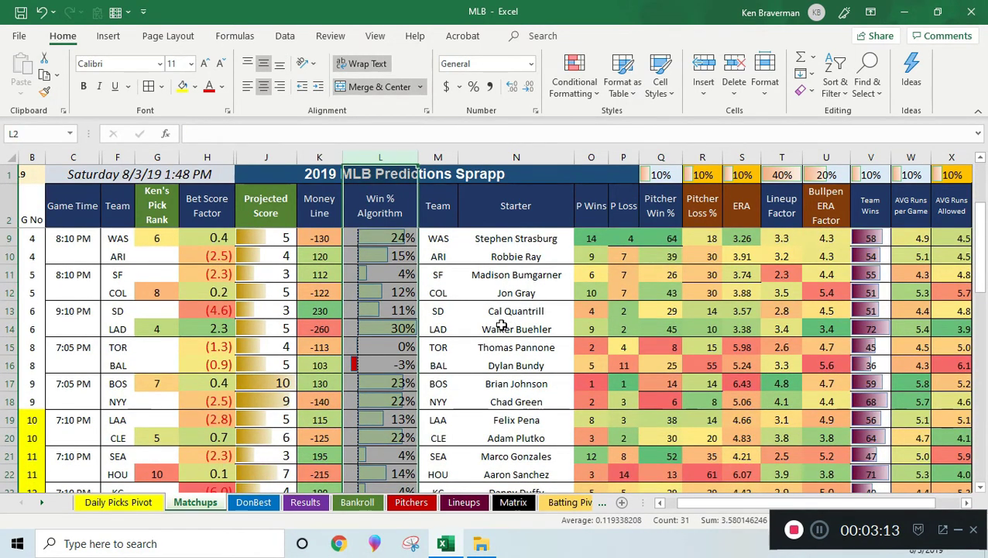
scroll(501, 329, "down", 2)
left_click(470, 366)
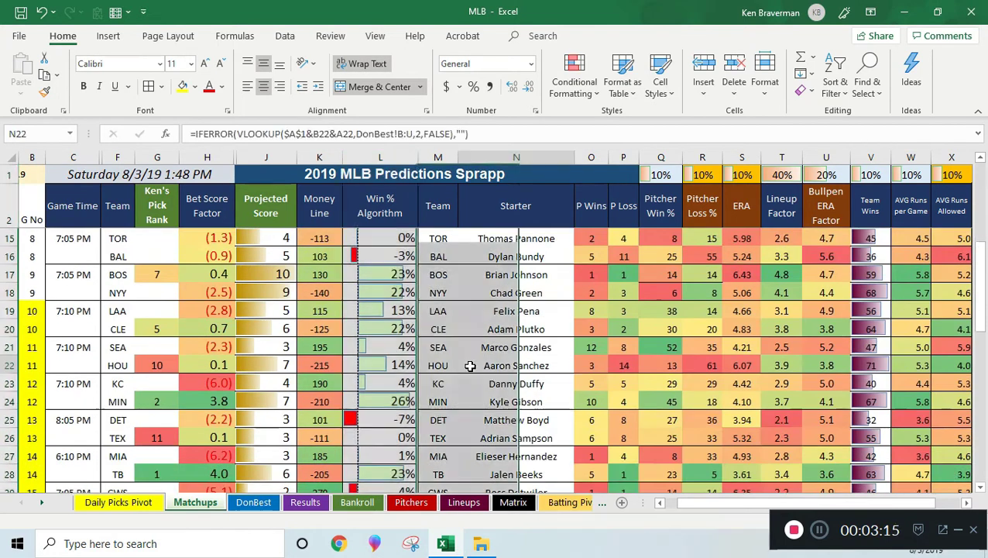
scroll(509, 348, "down", 2)
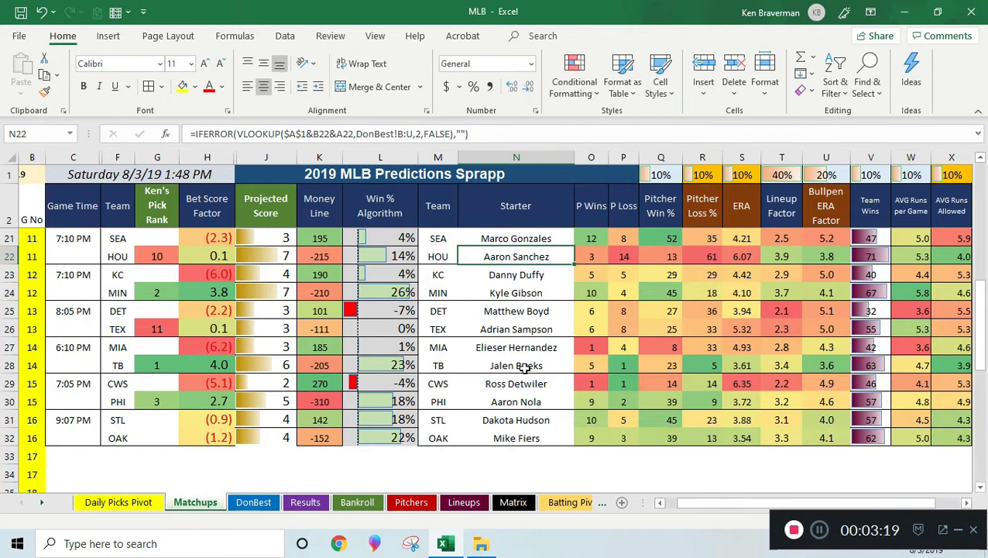
left_click(376, 352)
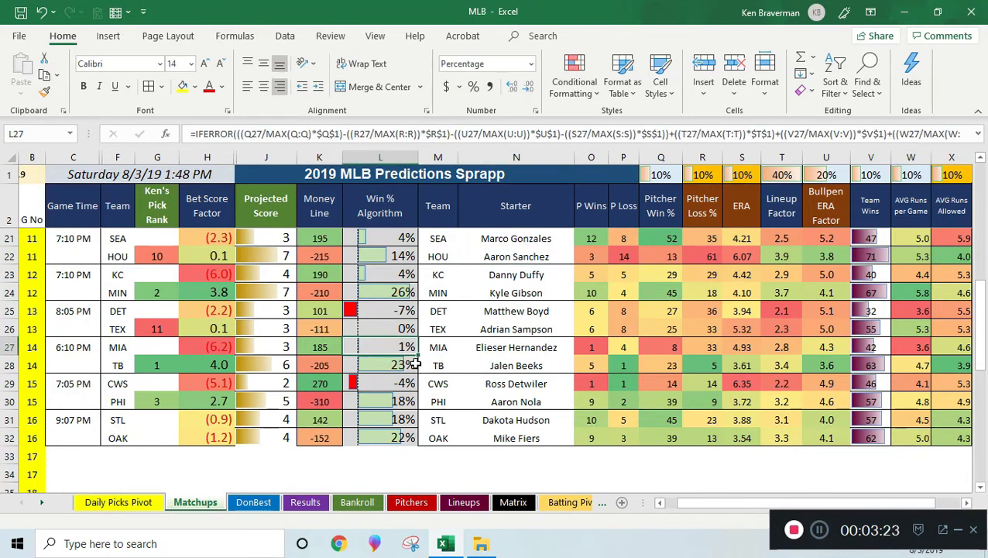
left_click(322, 349)
left_click(316, 362)
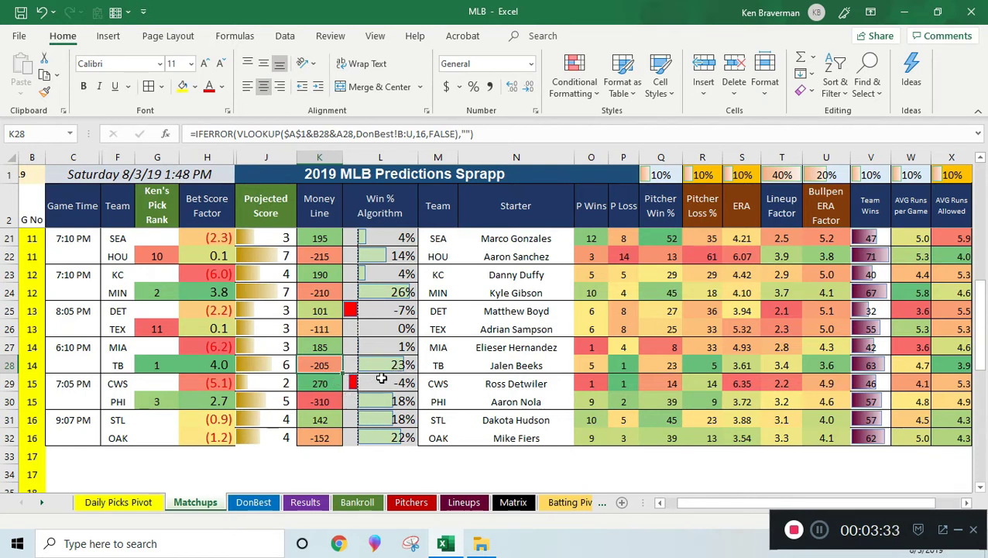
Check the Win % Algorithm values for SEA and HOU and the HOU starting pitcher.
scroll(447, 365, "up", 1)
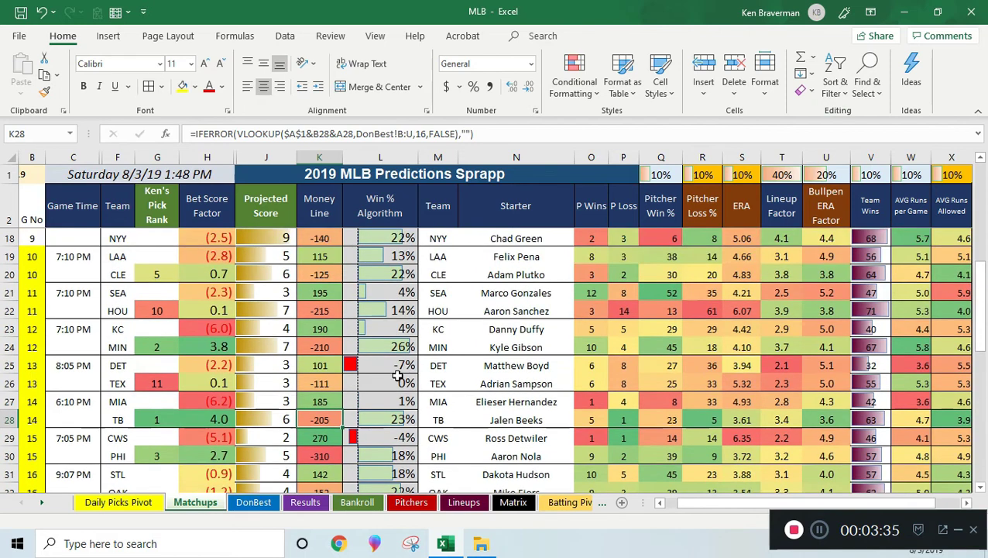
left_click(384, 312)
left_click(388, 292)
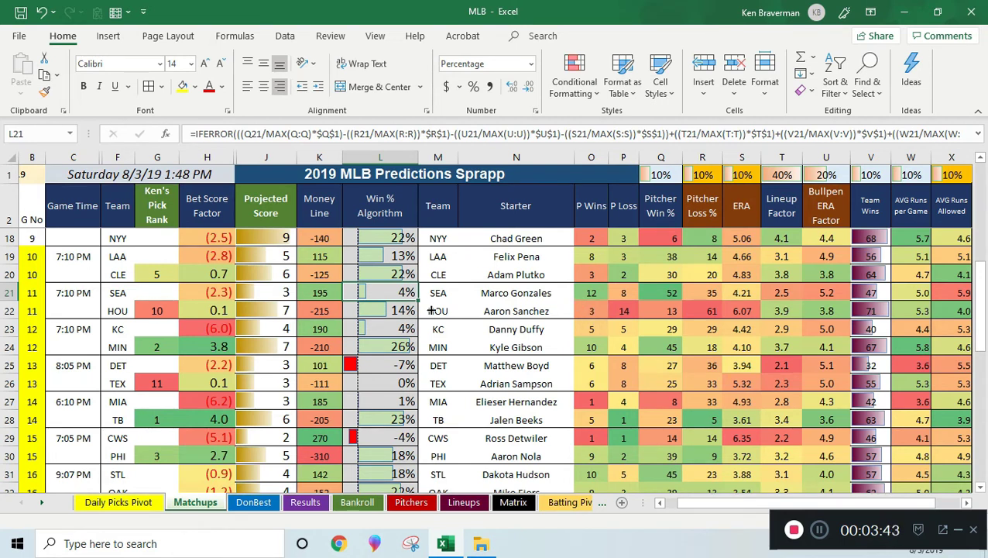
left_click(508, 311)
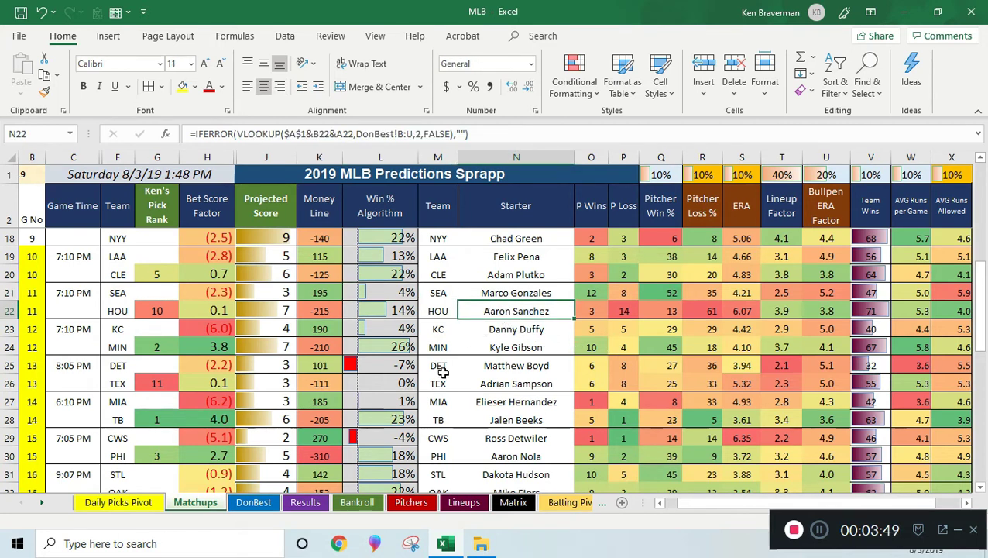
Refresh the pivot table on the batting pivot sheet to update the lineup scores.
scroll(447, 371, "up", 5)
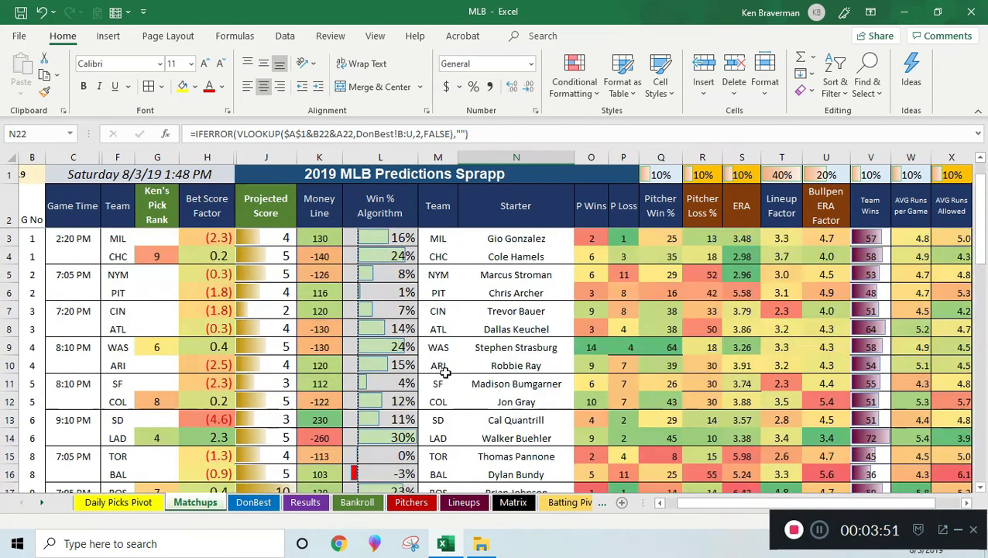
scroll(404, 352, "down", 1)
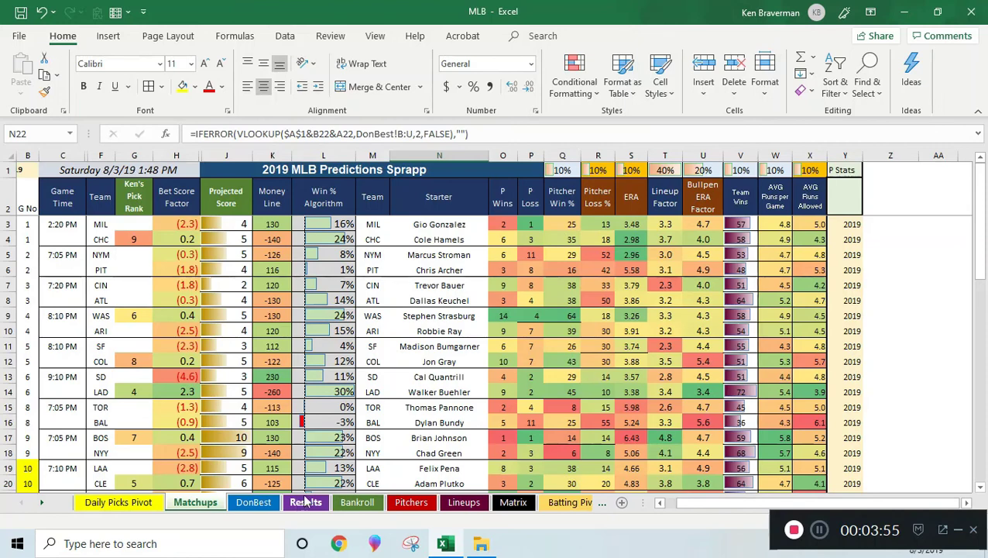
scroll(337, 441, "up", 1)
scroll(338, 441, "up", 1)
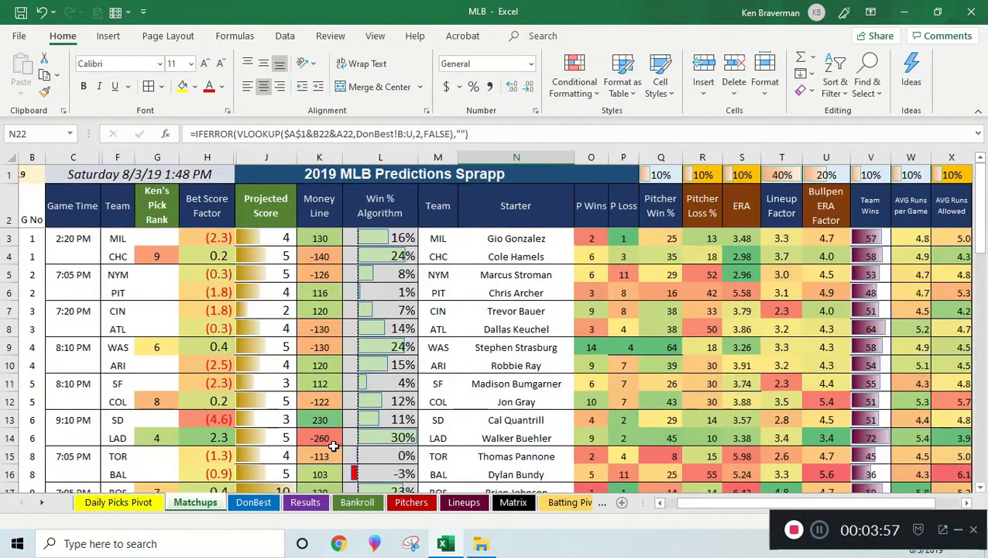
left_click(566, 502)
right_click(408, 268)
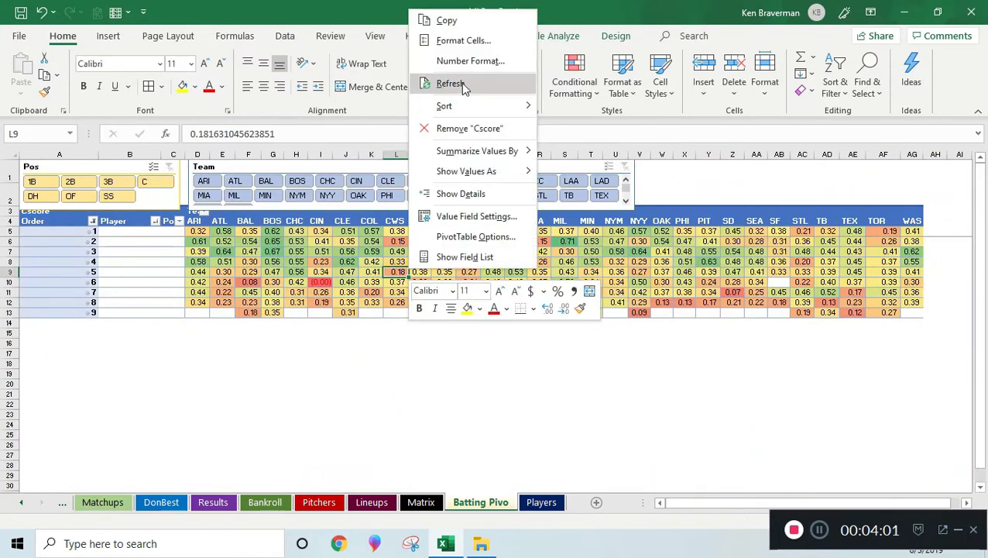
left_click(433, 82)
scroll(485, 423, "up", 2)
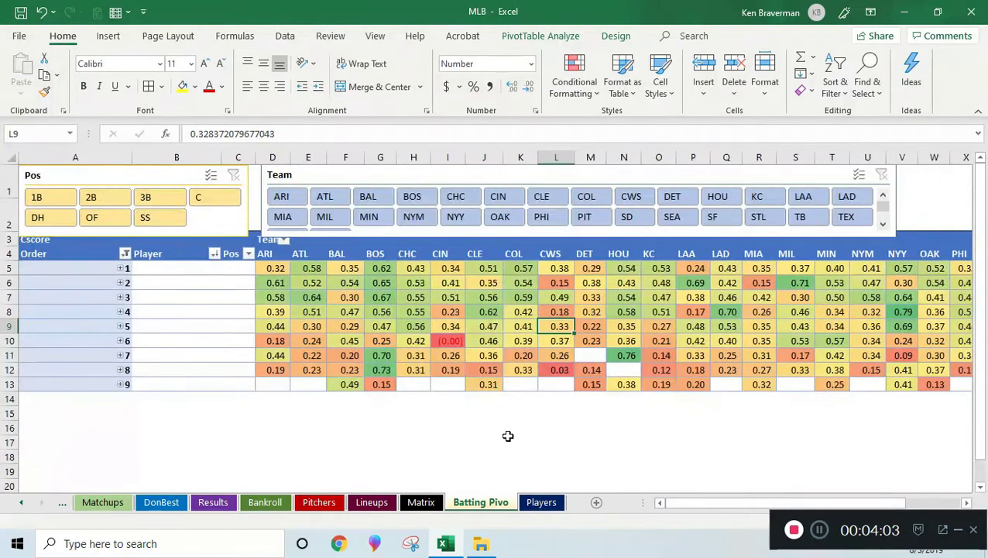
Look across the teams' batting order scores for missing entries, checking the seventh batting spot for DET.
left_click(591, 354)
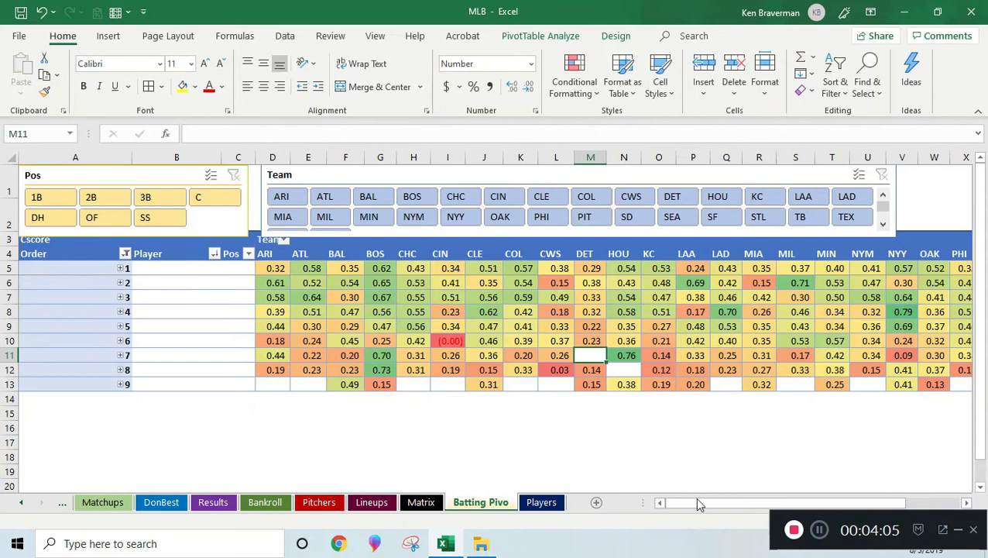
left_click_drag(697, 503, 795, 529)
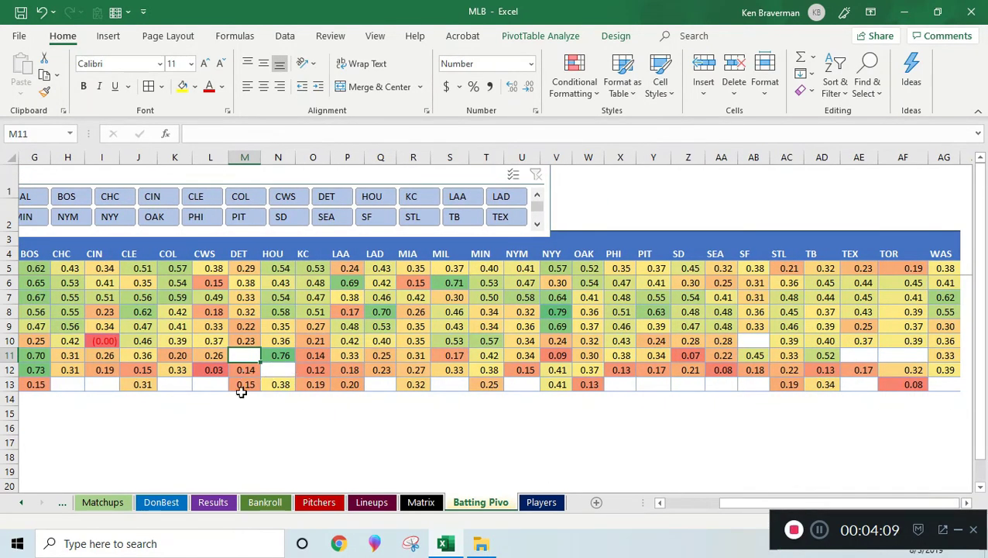
left_click_drag(732, 505, 648, 522)
left_click(6, 354)
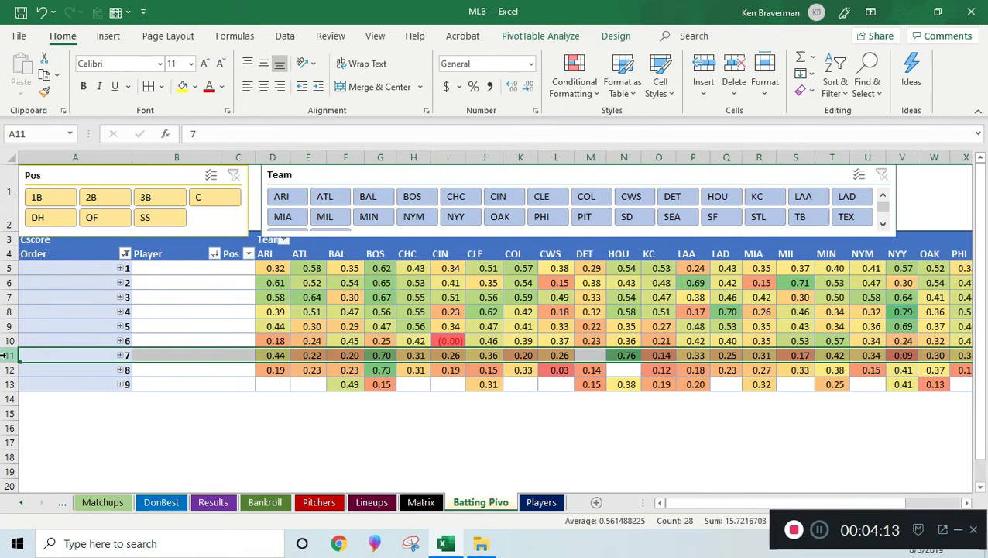
left_click(591, 353)
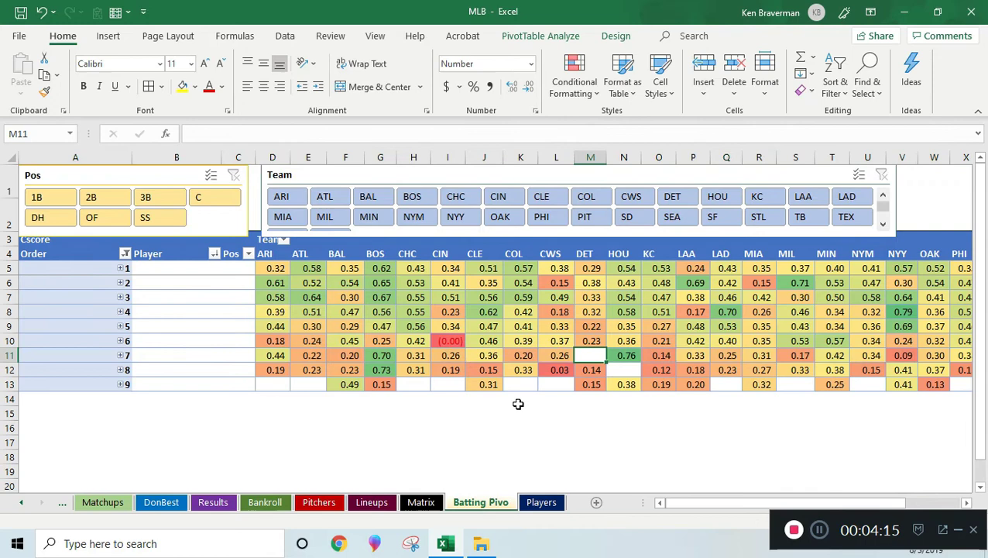
Return to the Daily Picks Pivot sheet to view the ranked picks.
left_click_drag(701, 502, 657, 517)
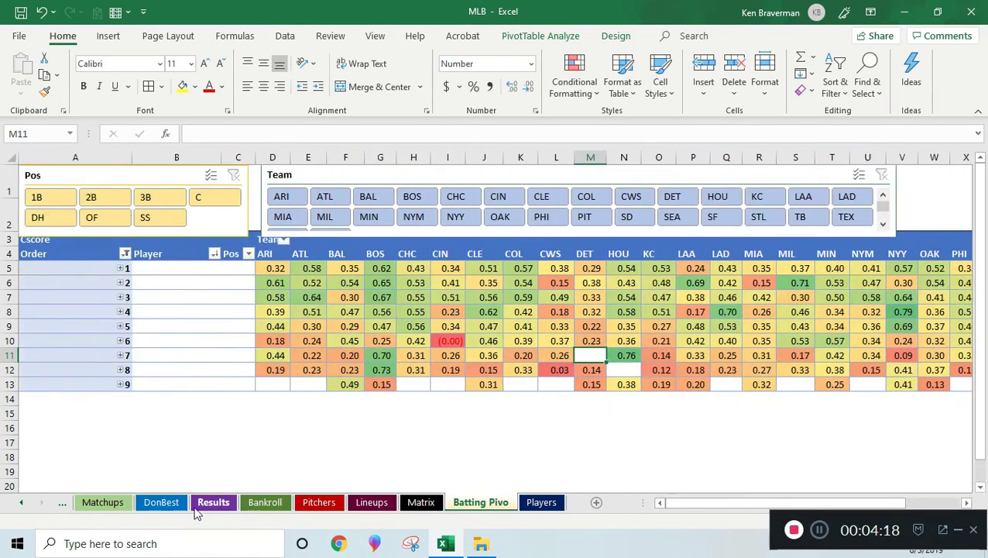
left_click(26, 502)
left_click(143, 505)
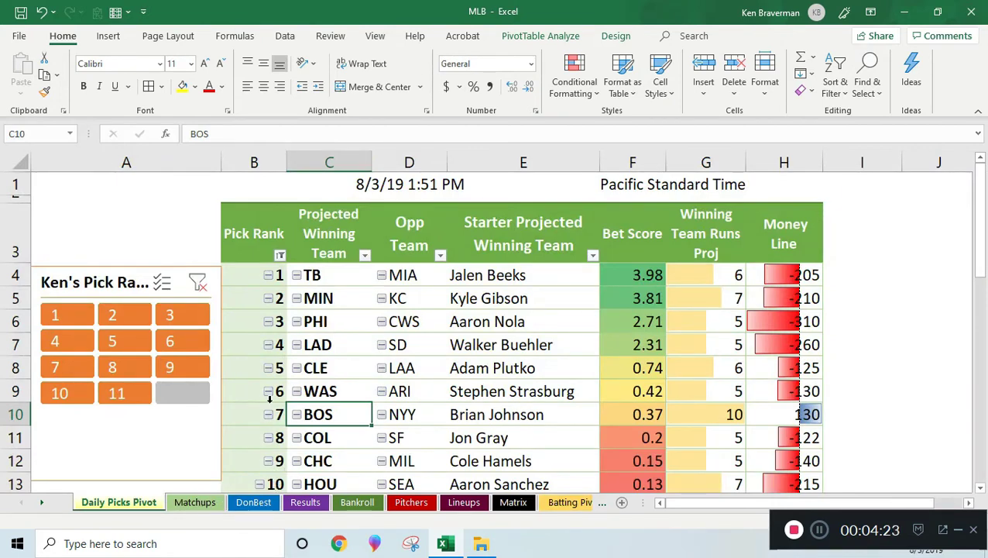
On the Matchups sheet, check the MIN starter's wins and losses, the team's Win % Algorithm value and its projected score.
left_click(194, 502)
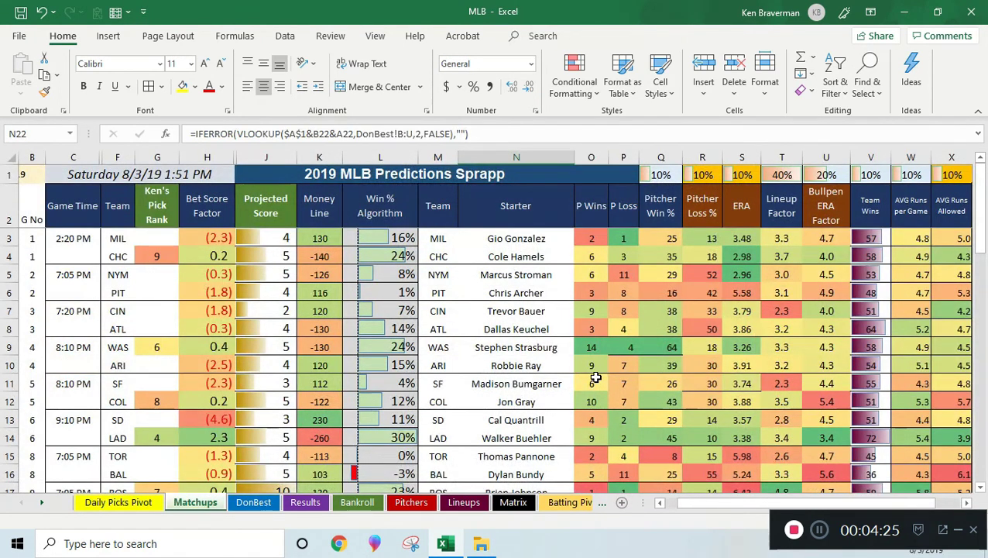
scroll(594, 378, "down", 4)
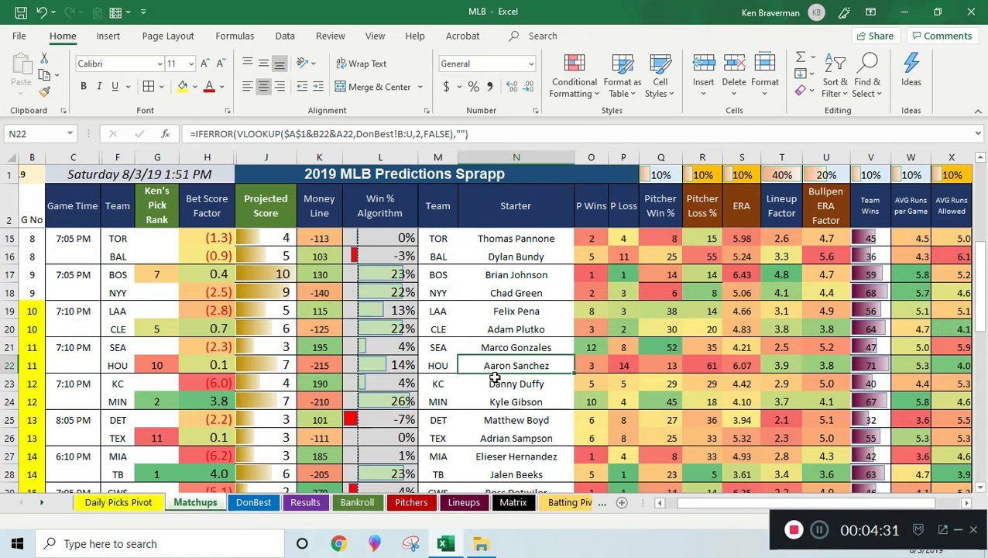
left_click_drag(589, 404, 628, 401)
left_click(383, 403)
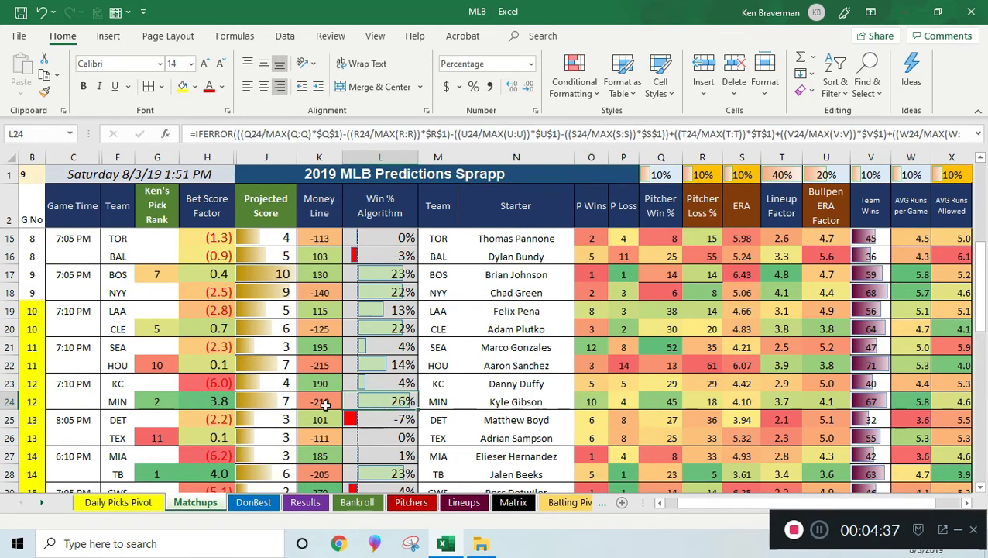
left_click(283, 402)
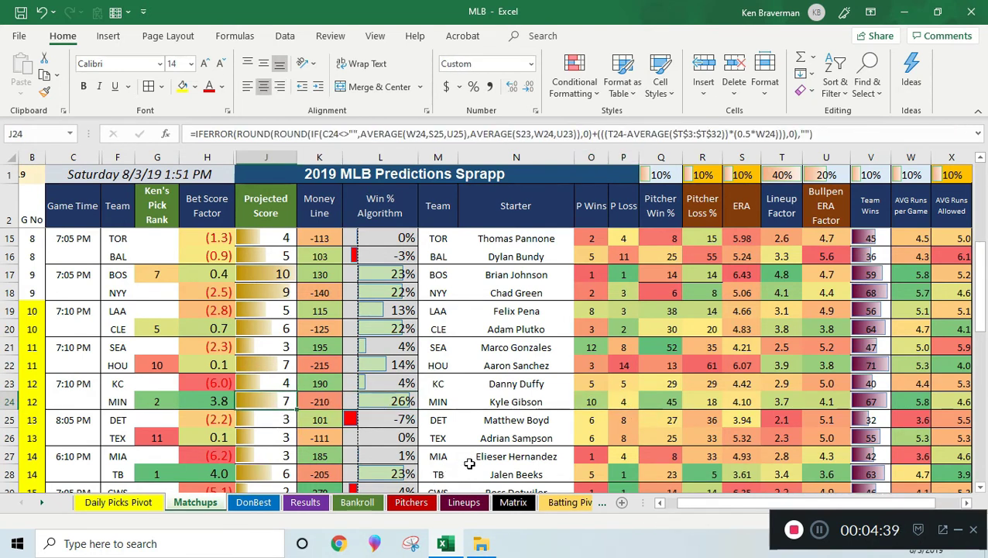
Check the KC starting pitcher and bullpen ERA factor, and look over the remaining games in the matchup list.
left_click(523, 383)
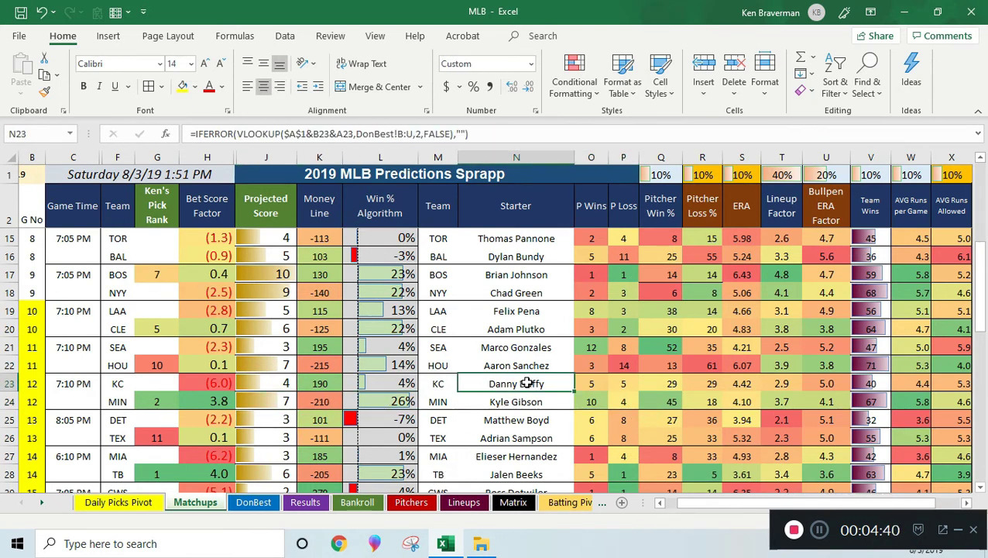
left_click(821, 383)
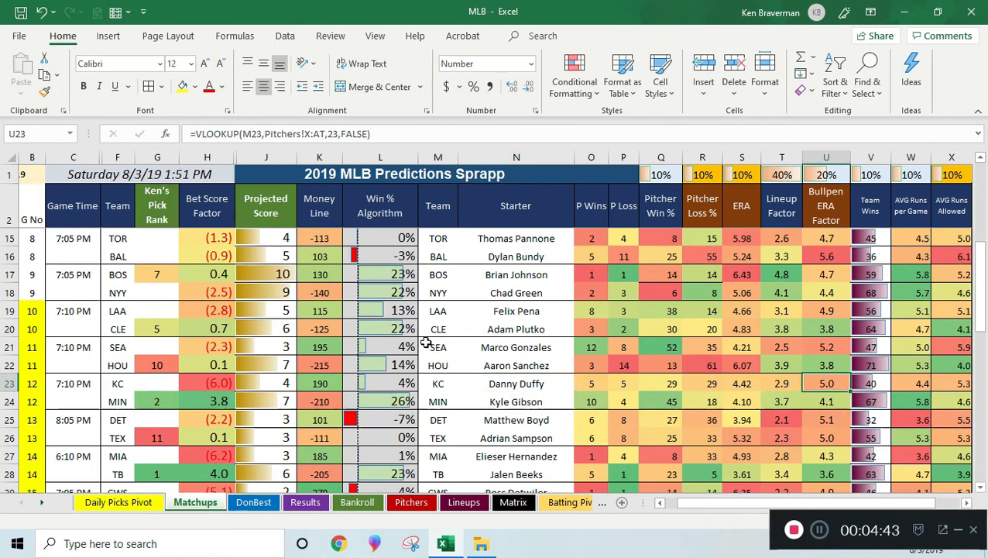
scroll(236, 374, "down", 1)
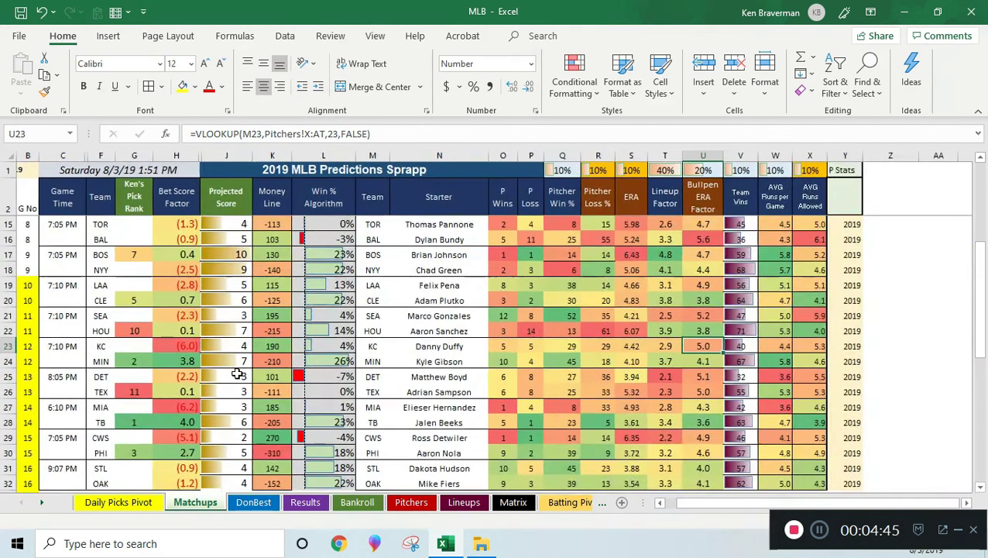
scroll(236, 374, "up", 4)
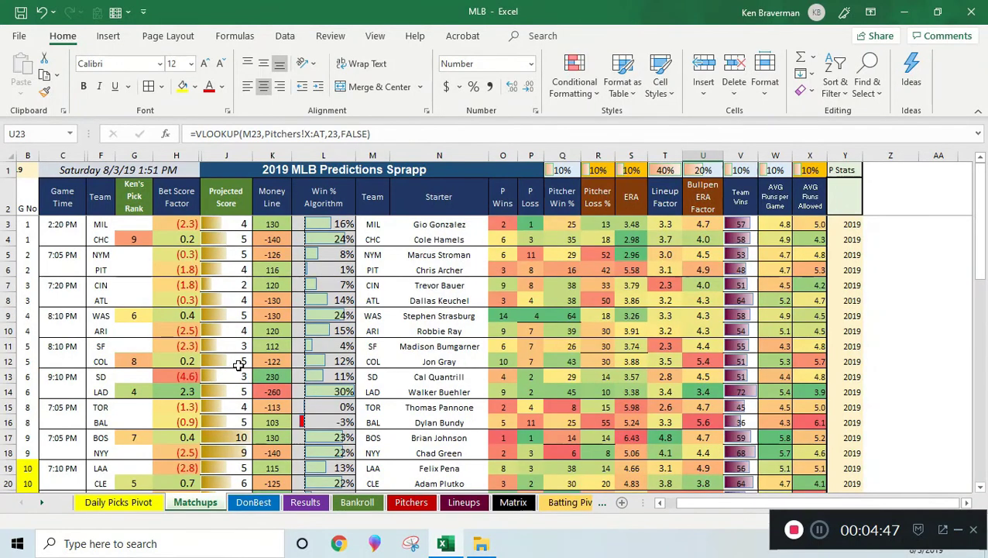